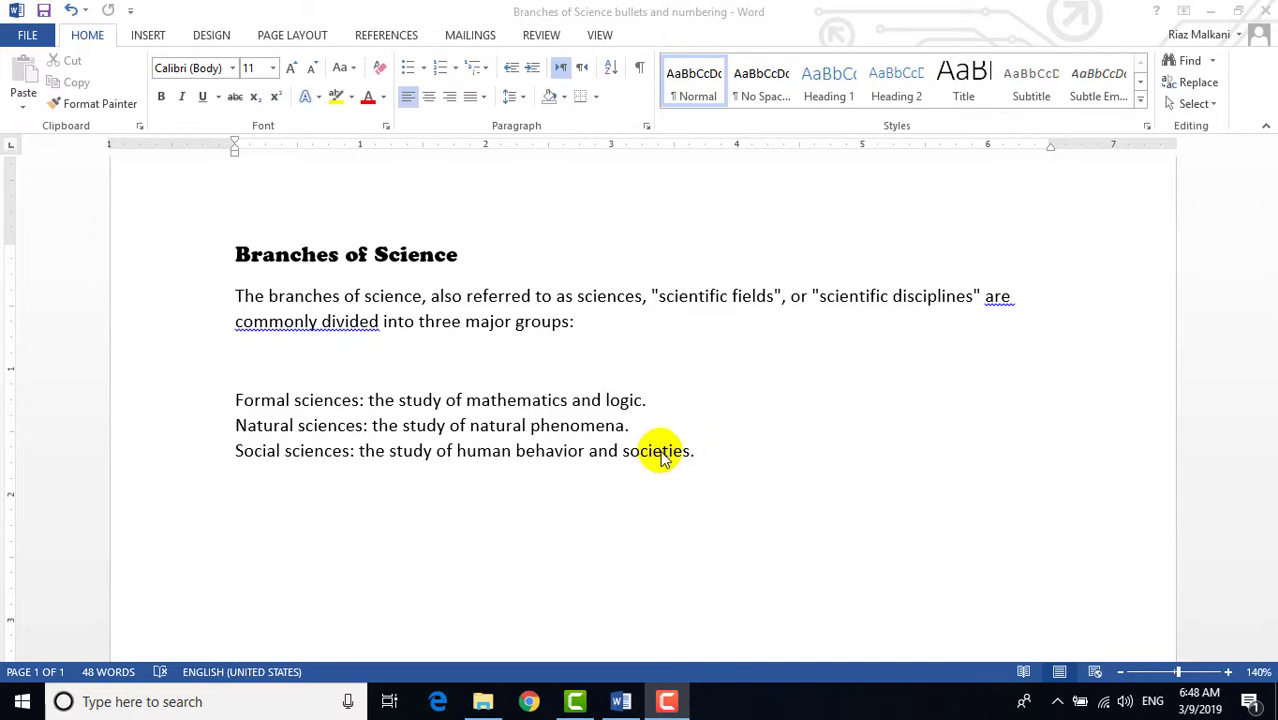
Select the Formal, Natural and Social sciences lines and apply default bullets
left_click_drag(692, 451, 236, 400)
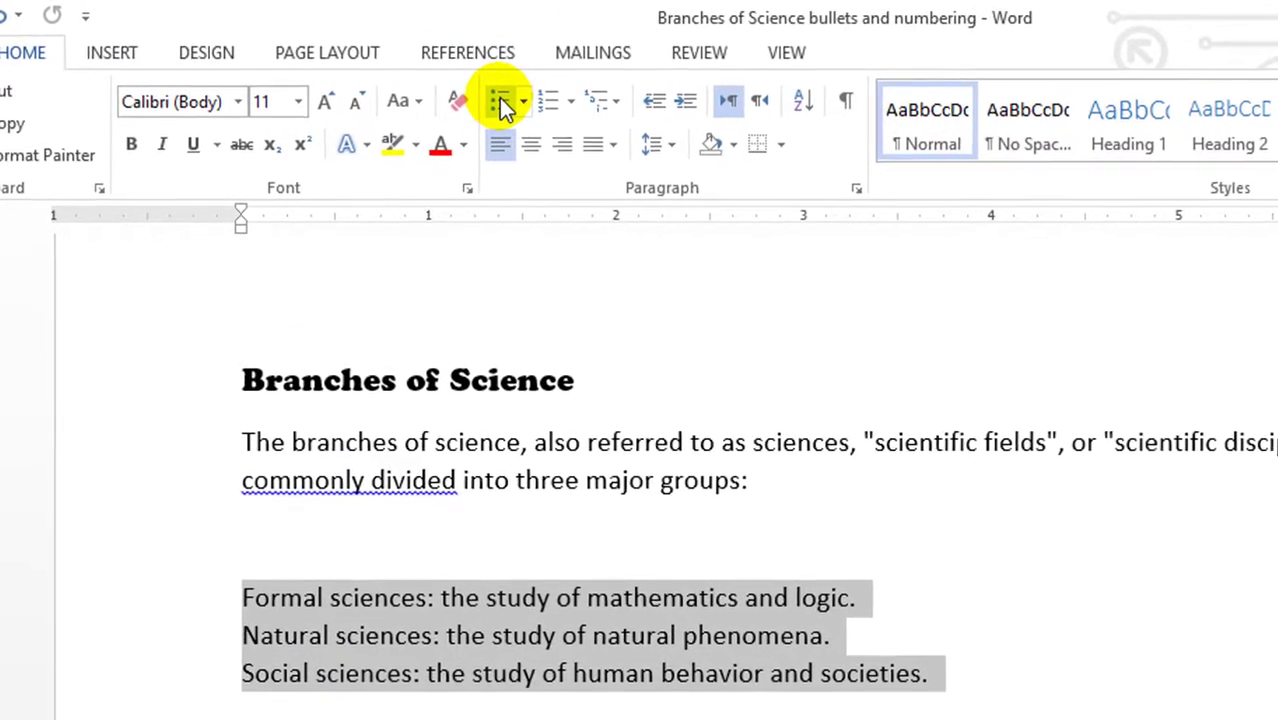
left_click(505, 104)
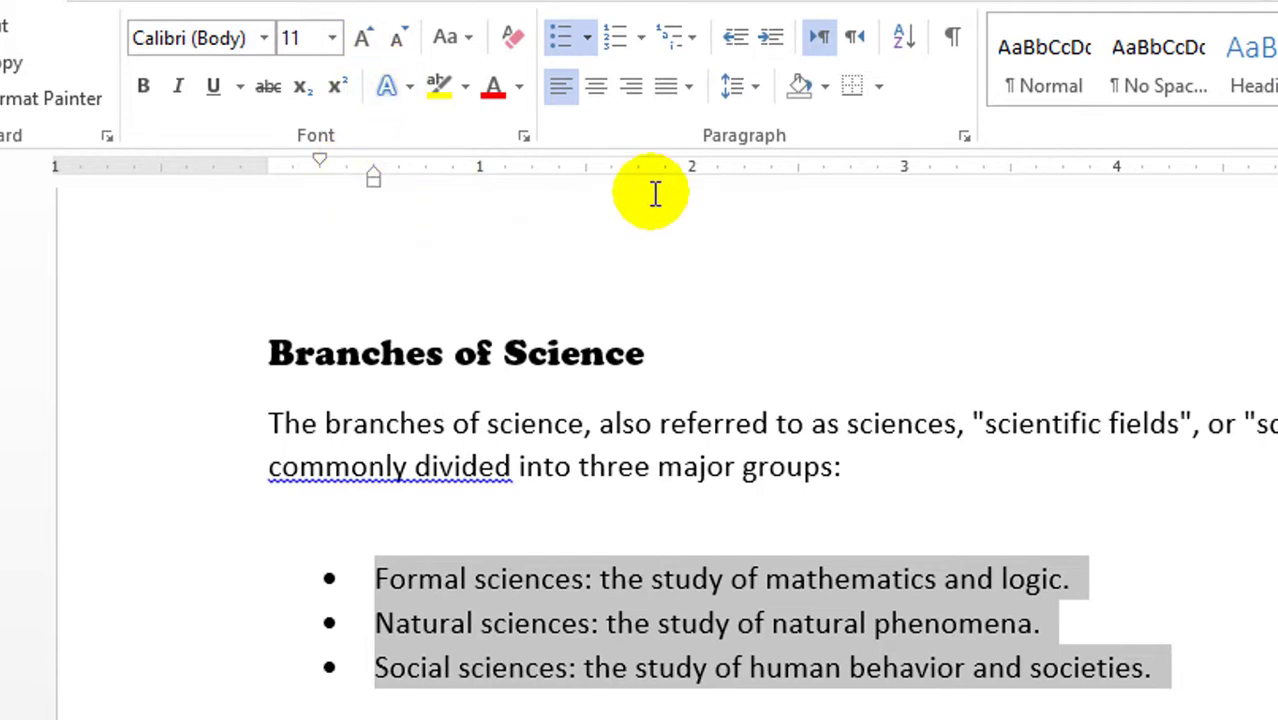
left_click(965, 141)
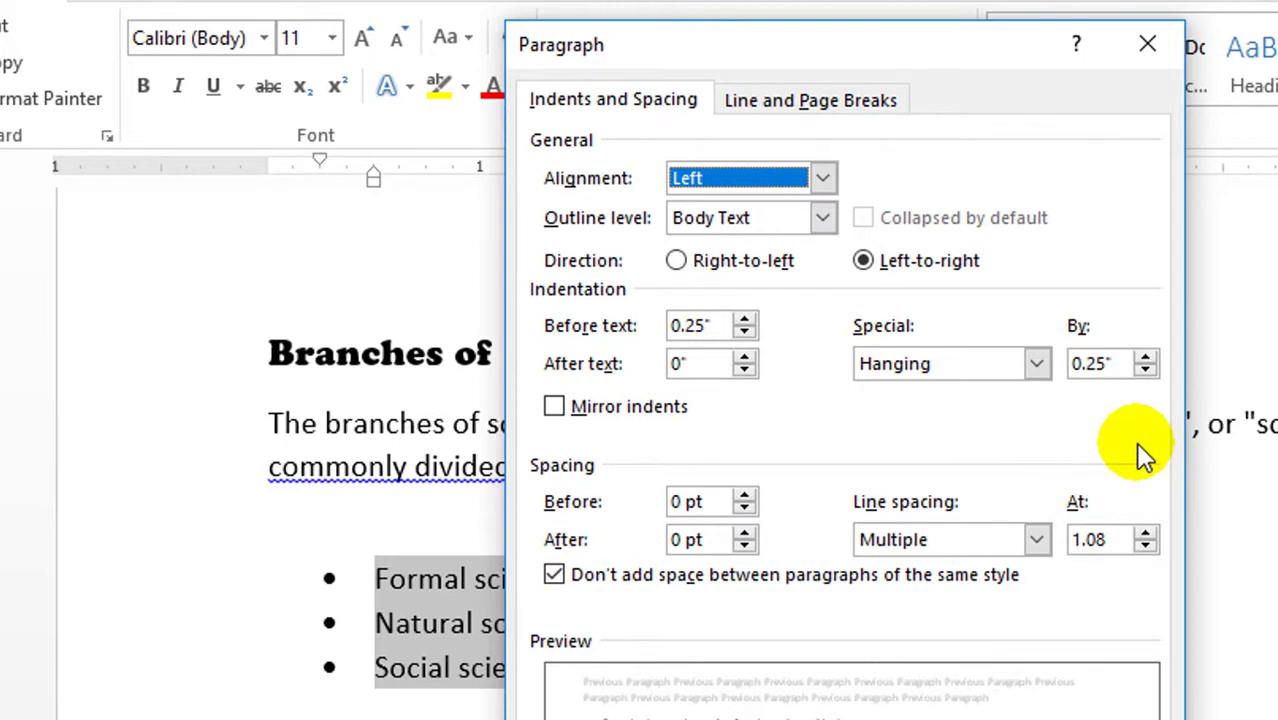
key("Escape")
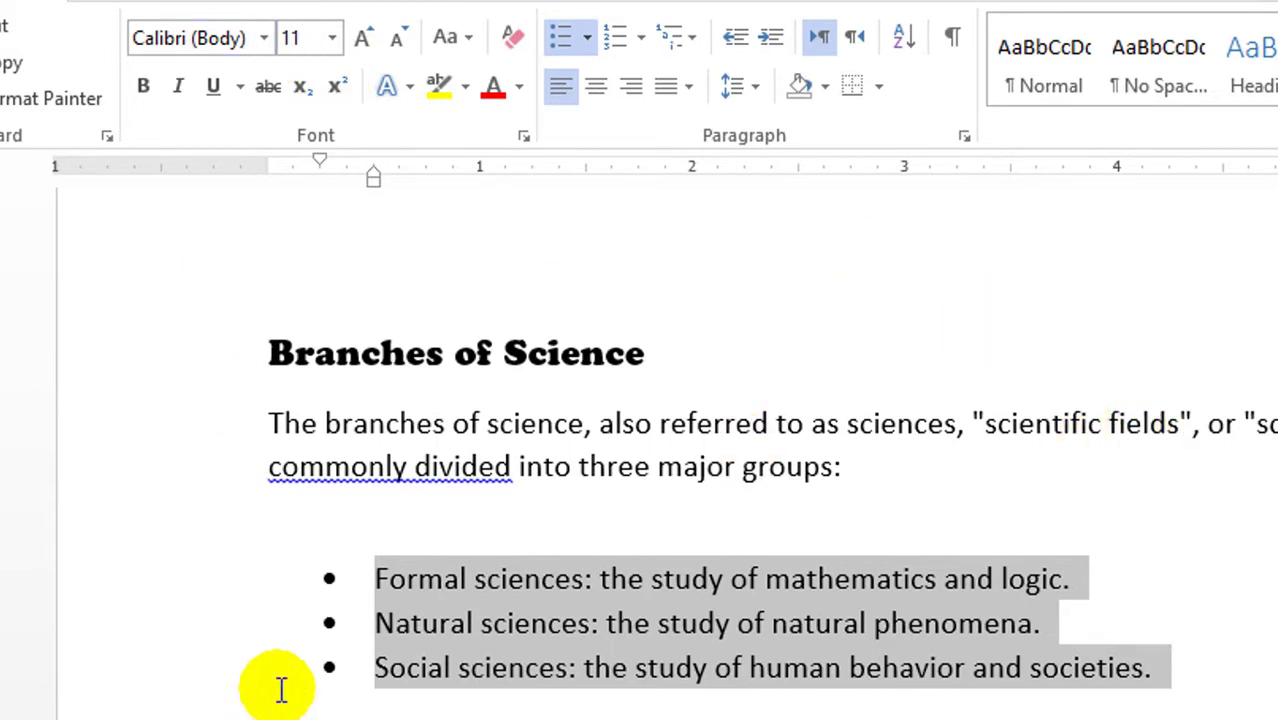
Decrease the list indent to the margin and reposition bullets and text with the ruler indent markers
left_click(740, 37)
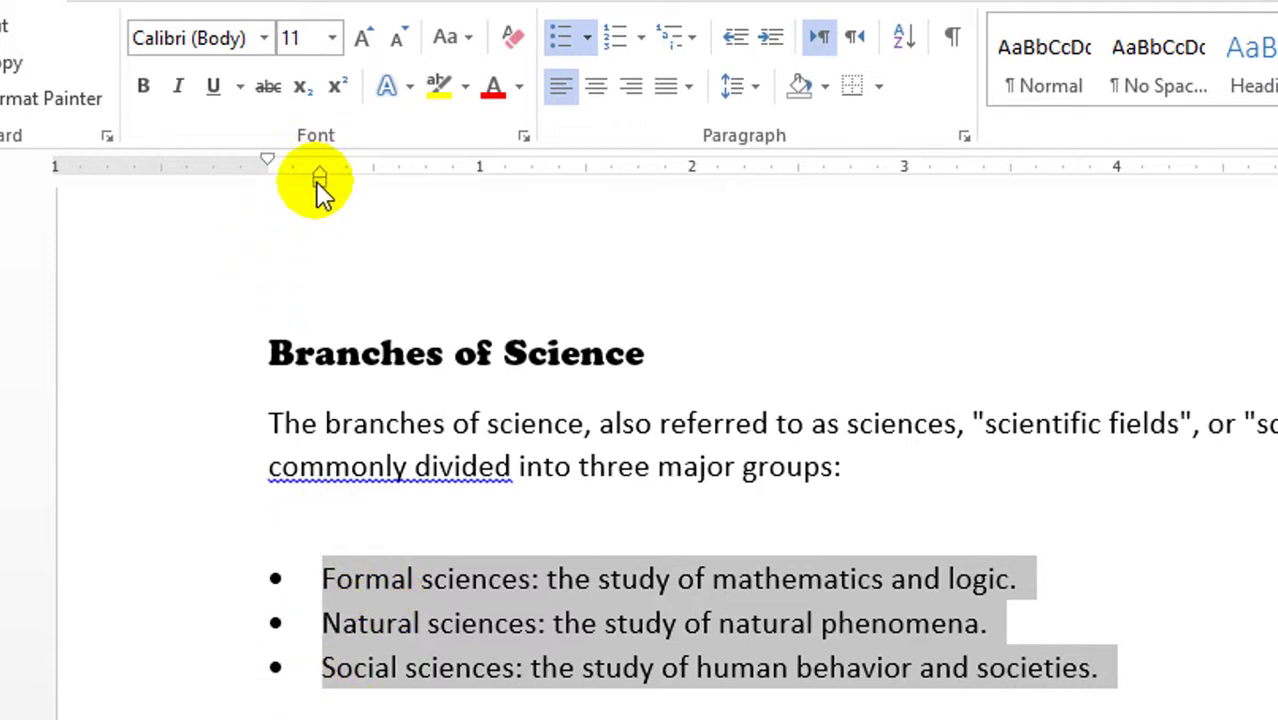
left_click_drag(322, 180, 487, 230)
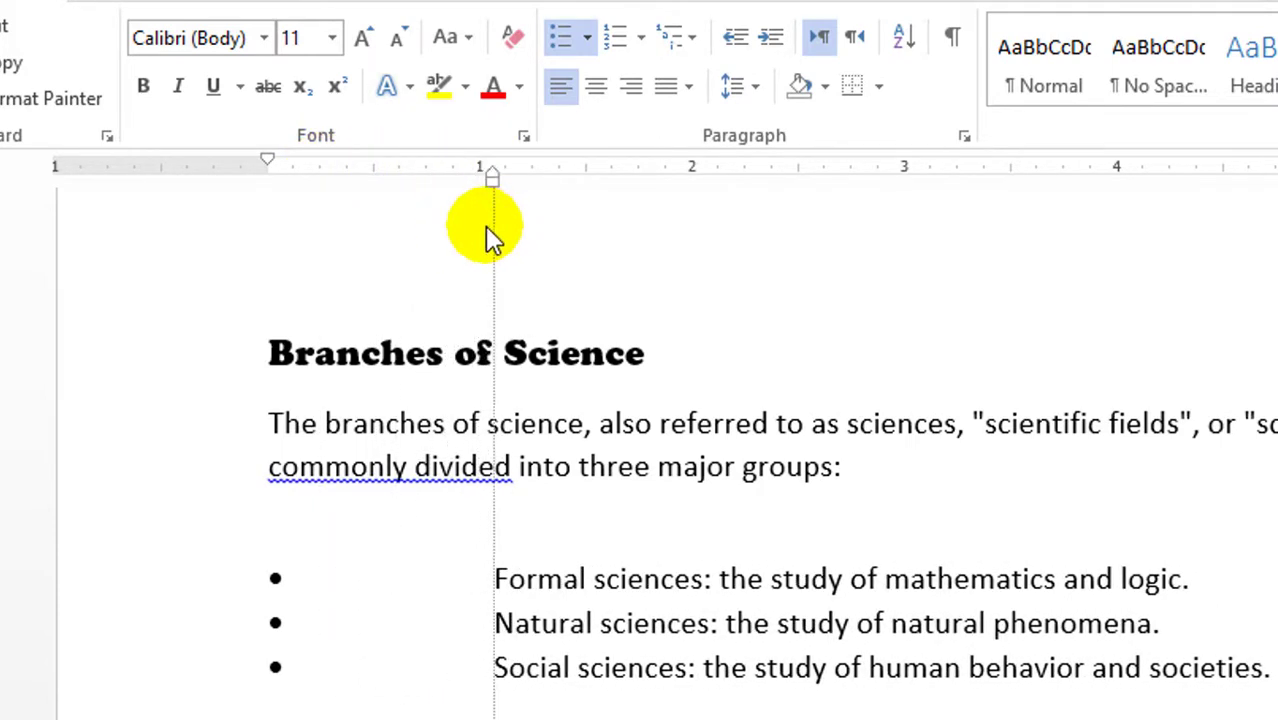
left_click_drag(485, 229, 474, 222)
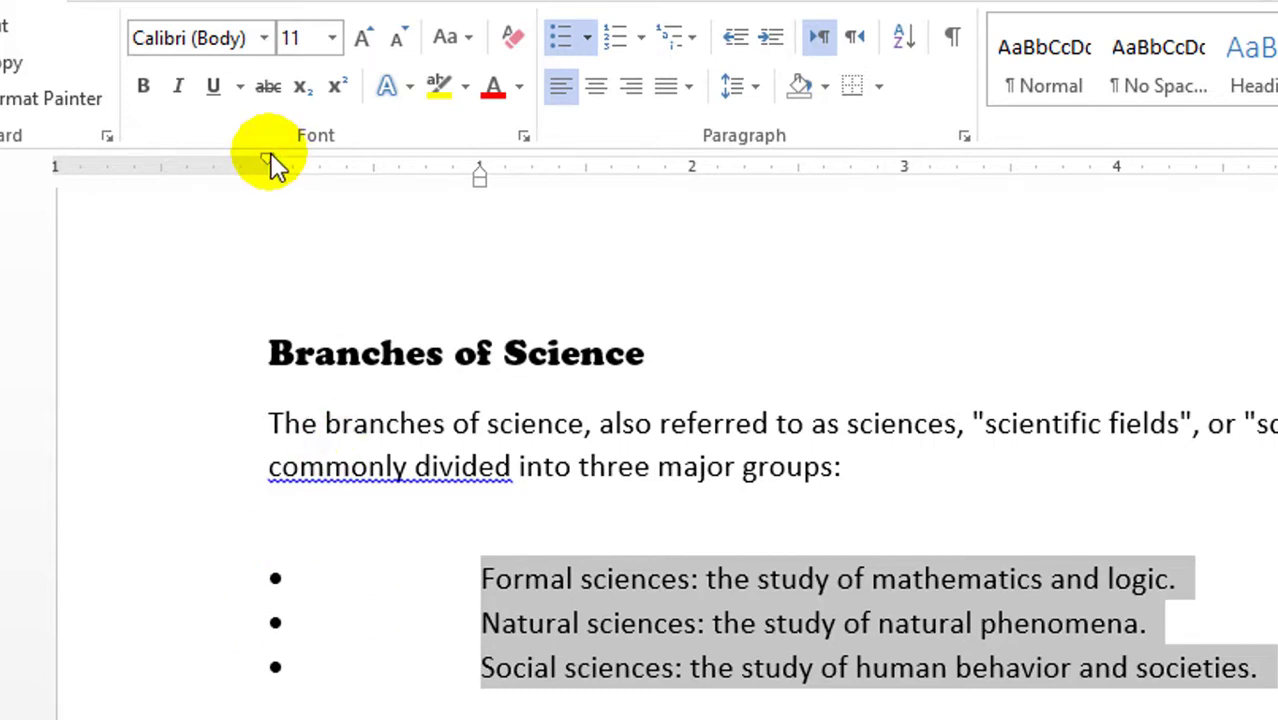
left_click_drag(265, 156, 386, 154)
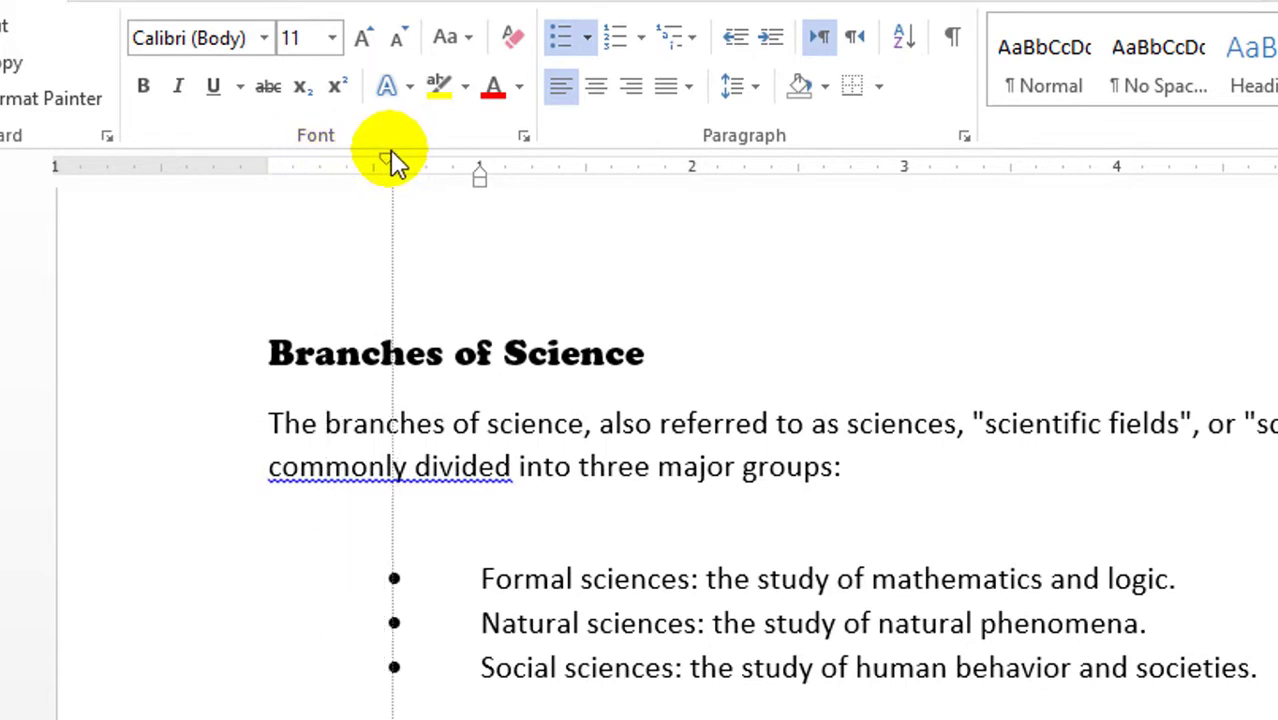
left_click_drag(390, 153, 396, 160)
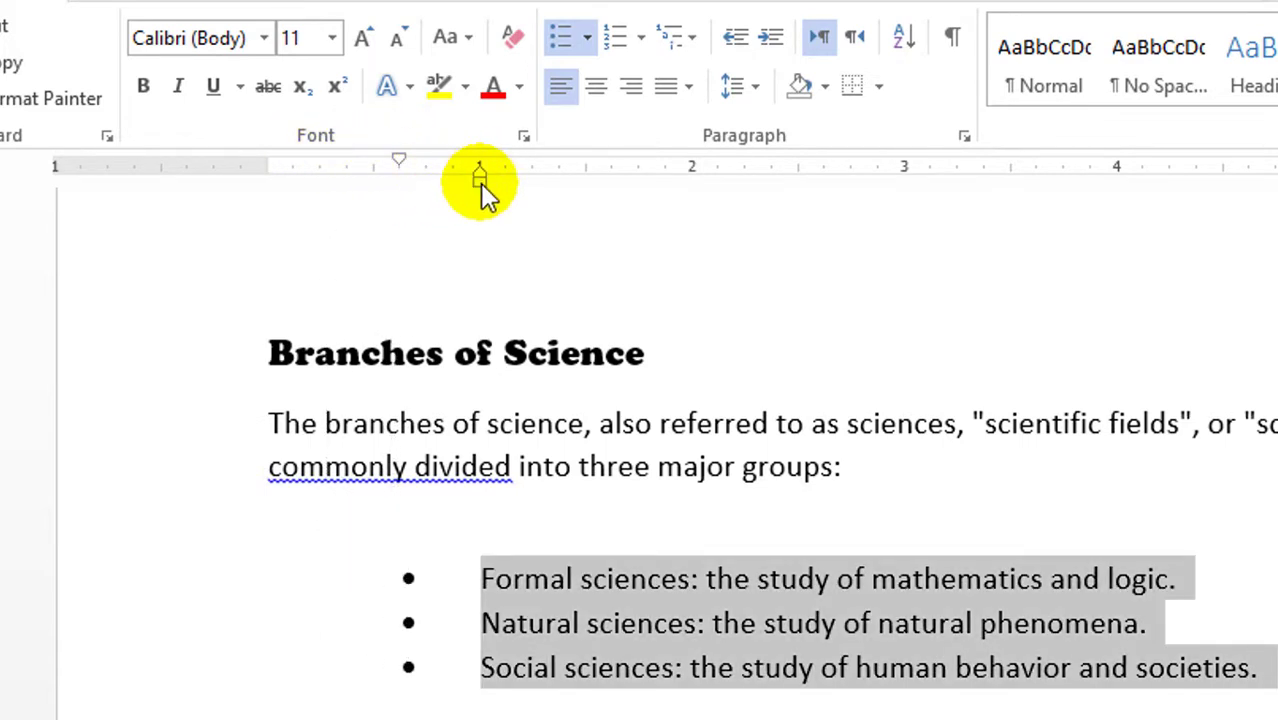
mouse_move(478, 183)
left_mouse_down()
mouse_move(347, 184)
mouse_move(349, 218)
left_mouse_up()
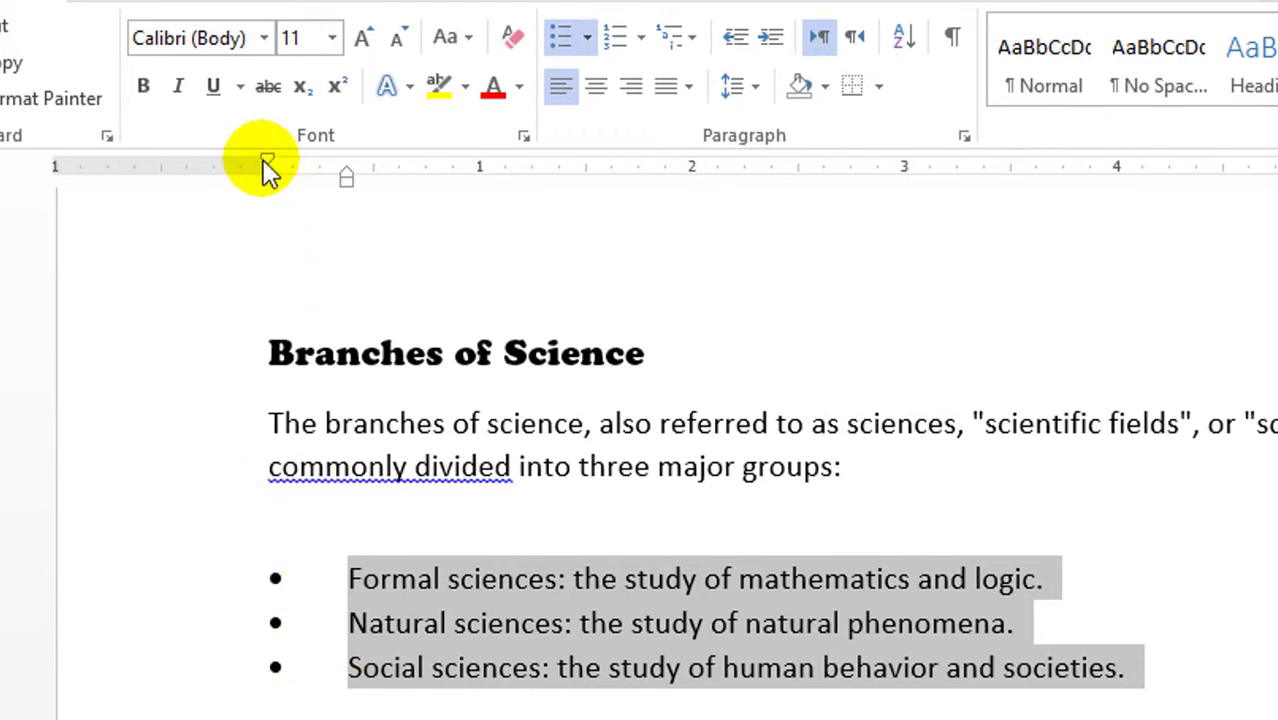
Shift the first-line indent so bullets sit slightly right of the margin, then reselect the three lines
left_click_drag(266, 161, 338, 180)
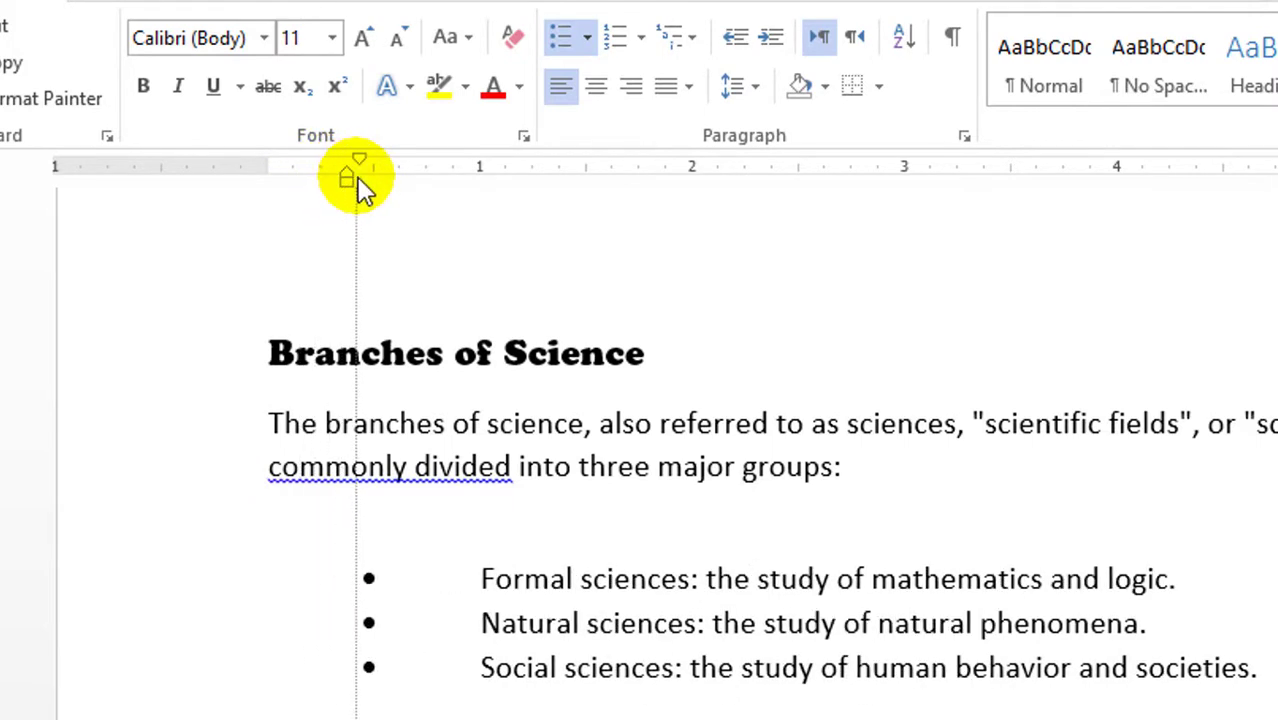
mouse_move(340, 185)
left_mouse_down()
mouse_move(336, 205)
mouse_move(357, 183)
left_mouse_up()
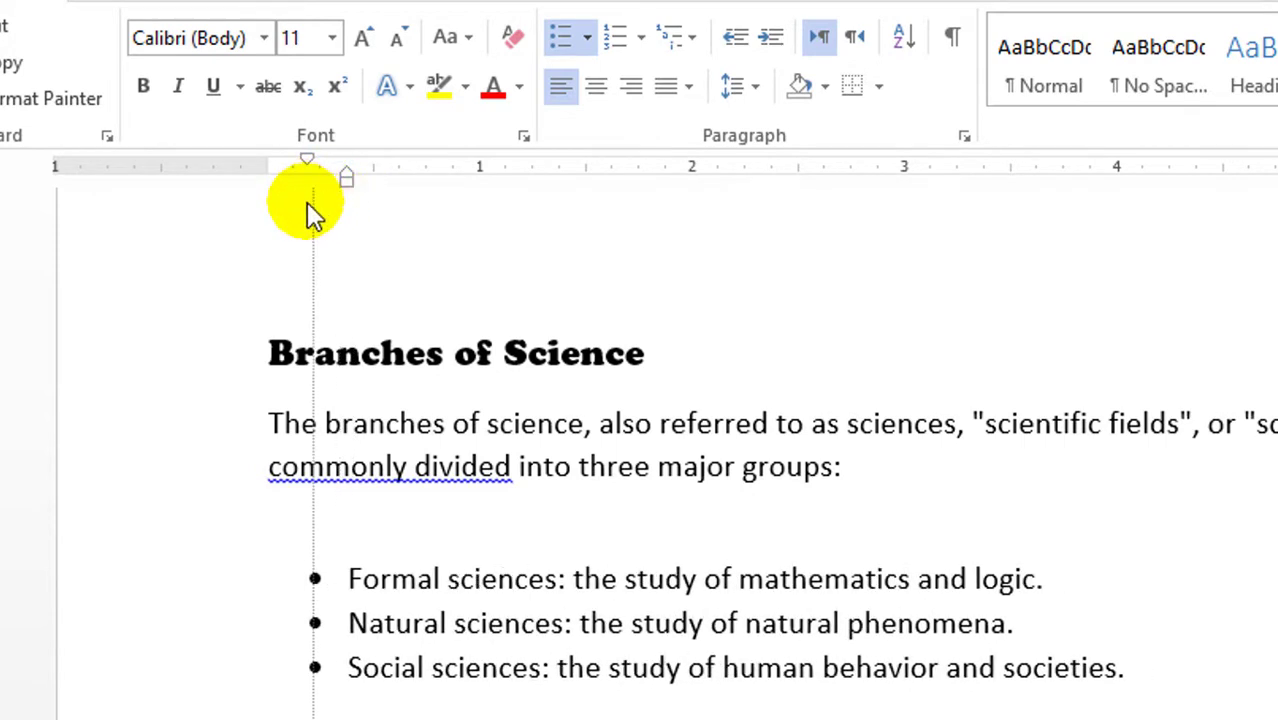
left_click_drag(357, 183, 281, 195)
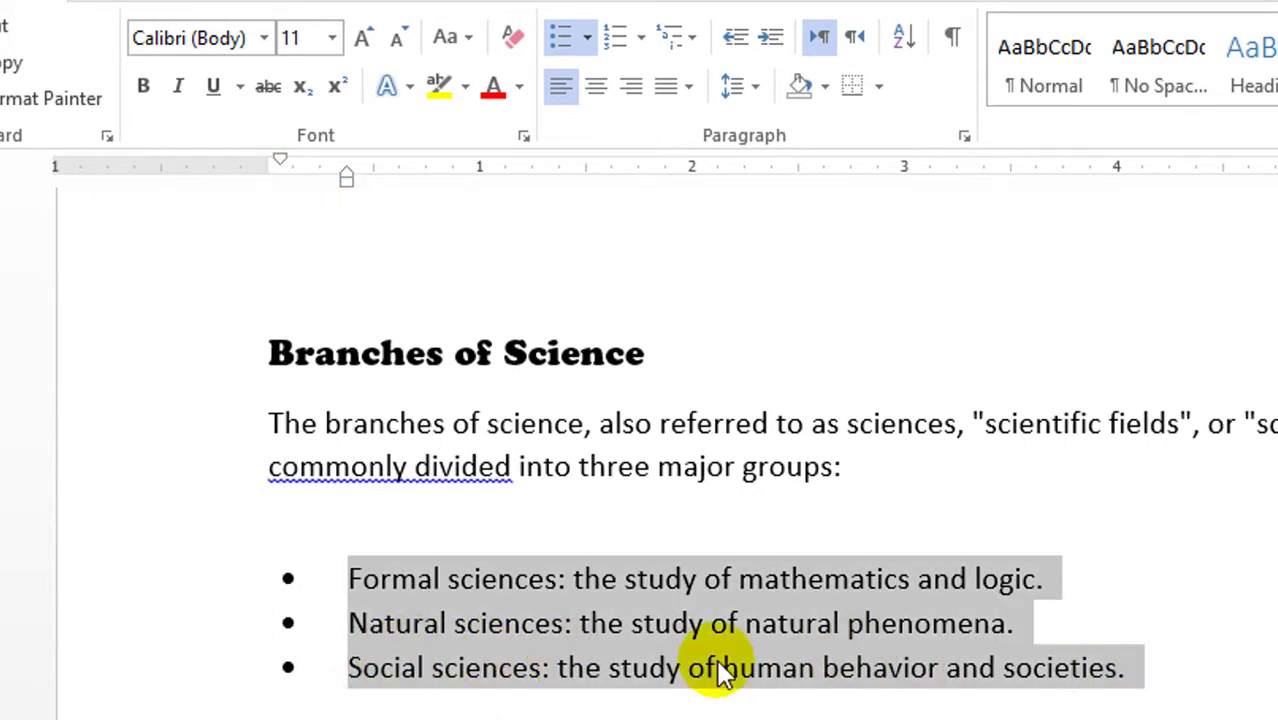
left_click(436, 629)
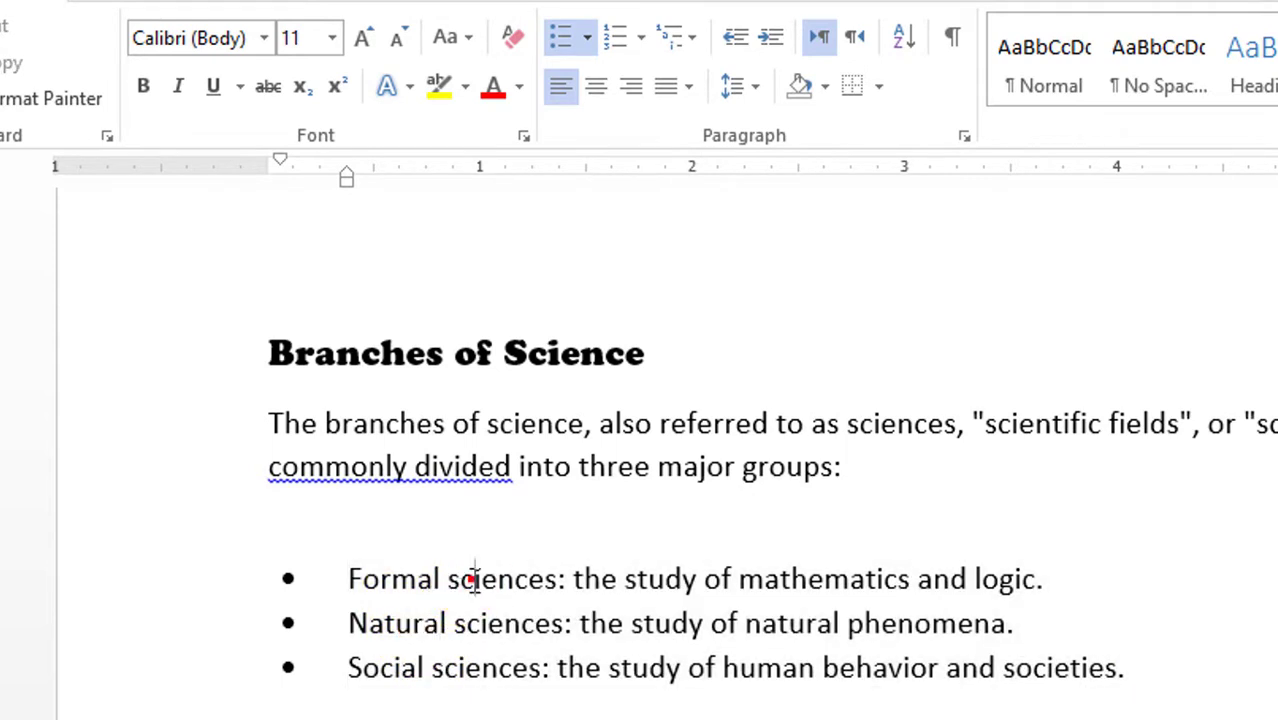
left_click(471, 579)
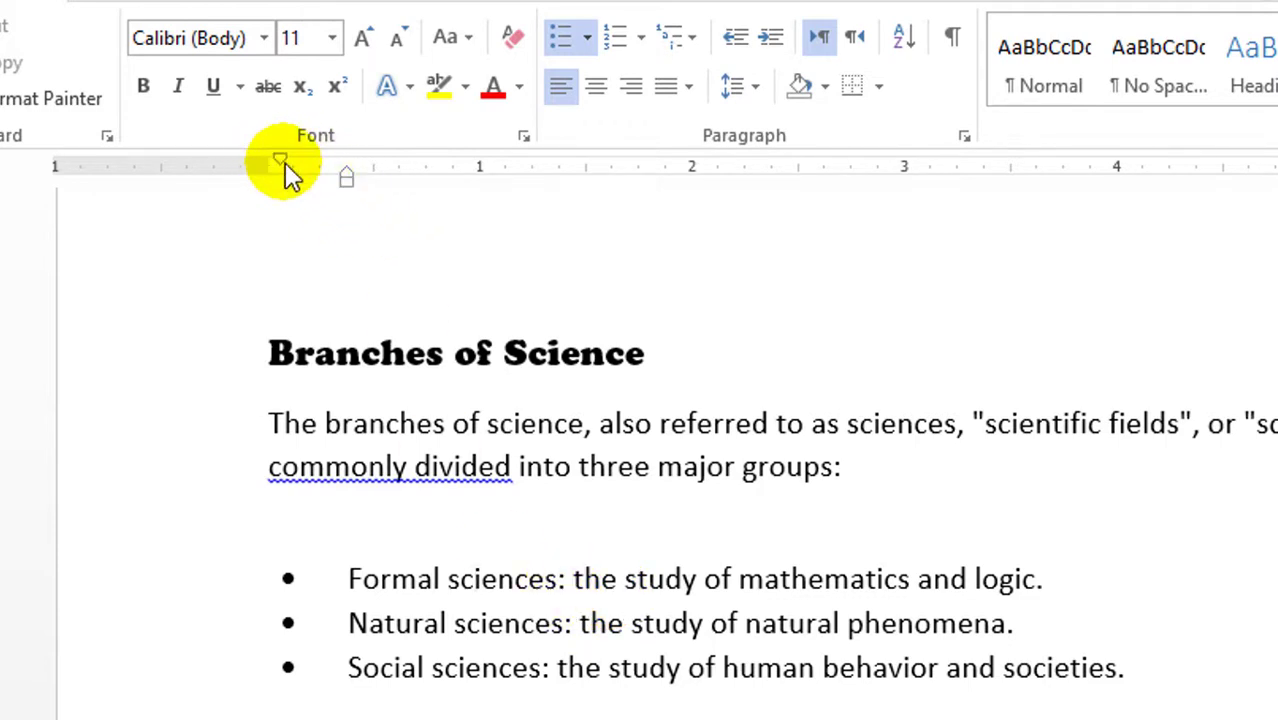
mouse_move(281, 162)
left_mouse_down()
mouse_move(270, 178)
mouse_move(283, 171)
left_mouse_up()
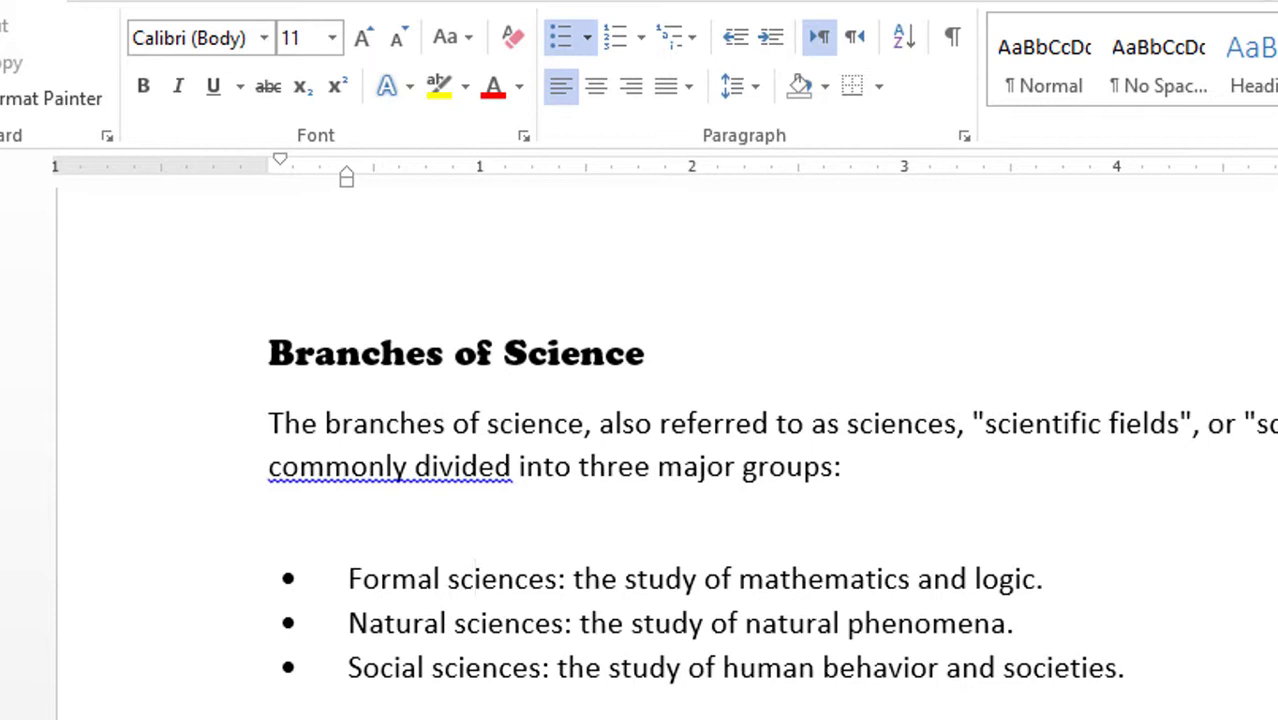
left_click_drag(1150, 672, 273, 583)
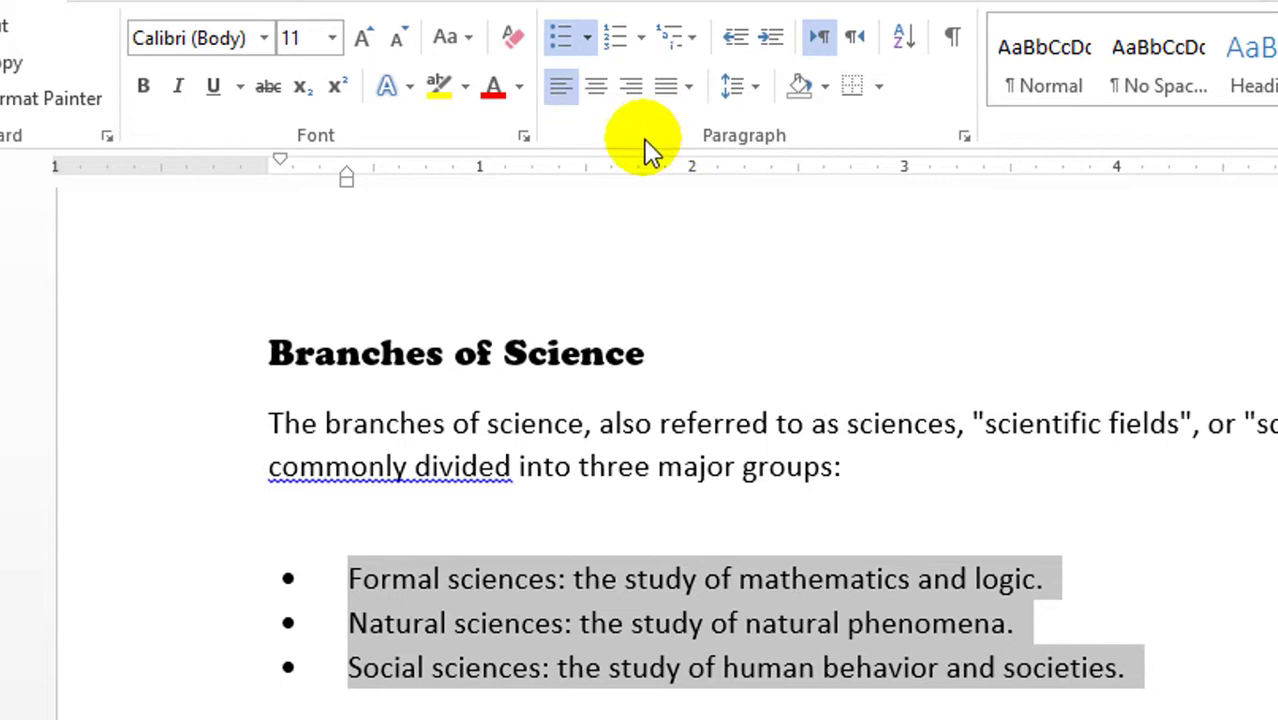
Remove and reapply bullets on the three science lines to reset the default indents
left_click(556, 38)
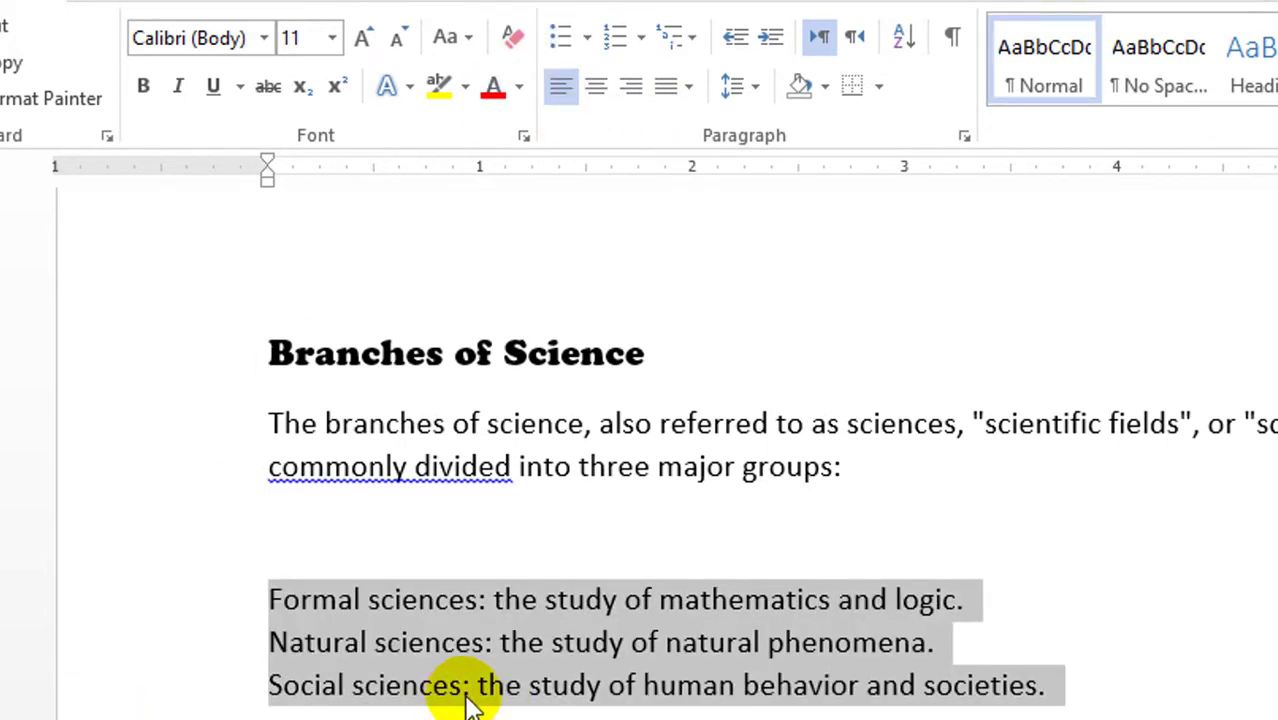
left_click(560, 40)
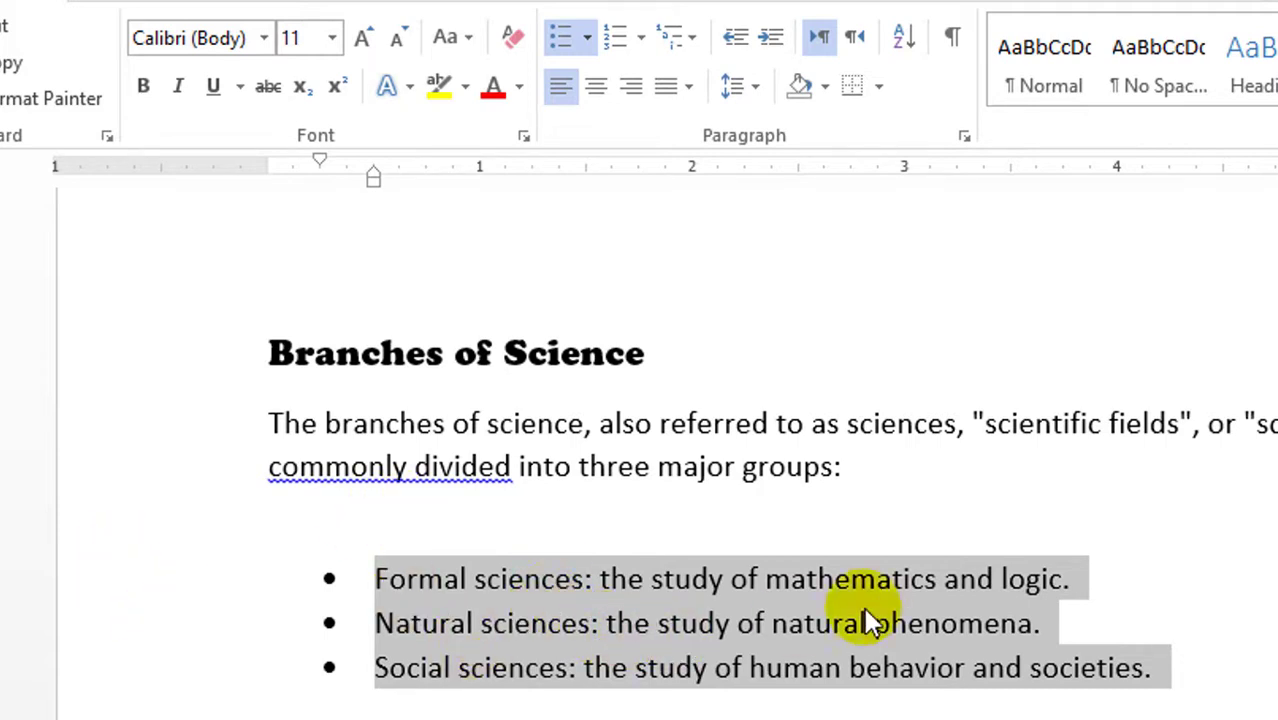
Add and delete a stray bullet line after Natural sciences, leaving the three-item list selected
left_click(1030, 628)
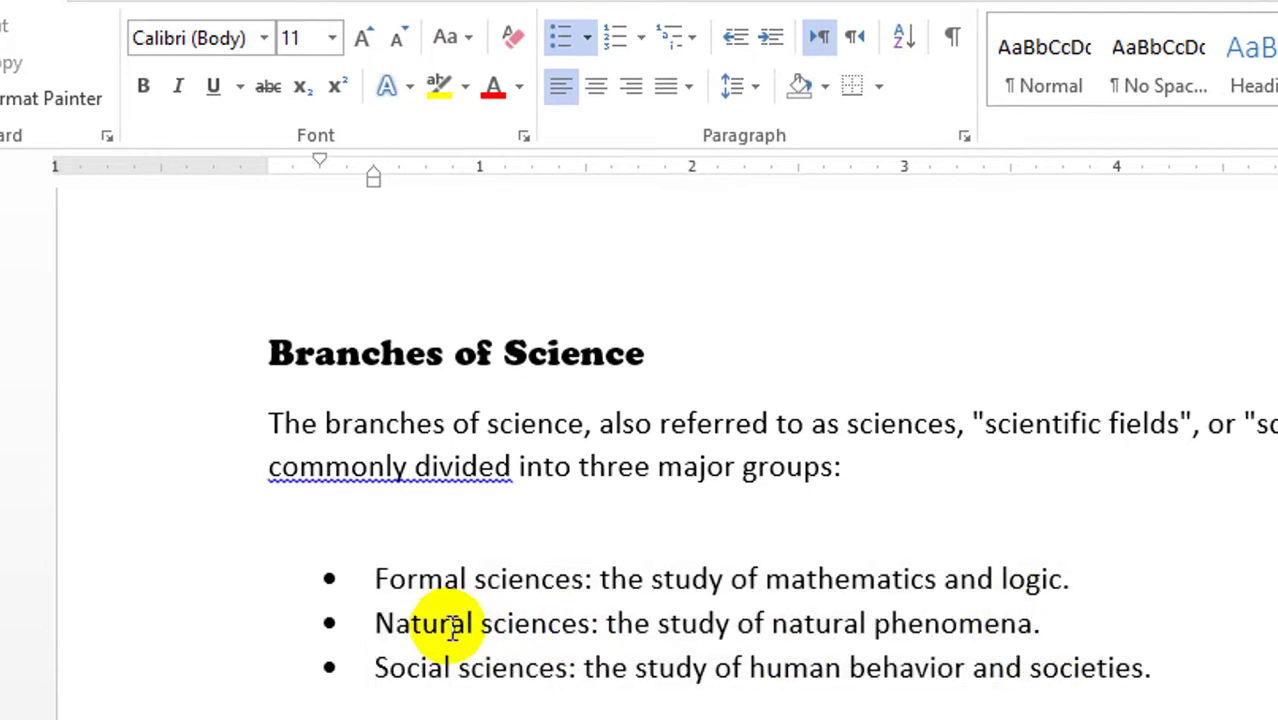
left_click(1045, 624)
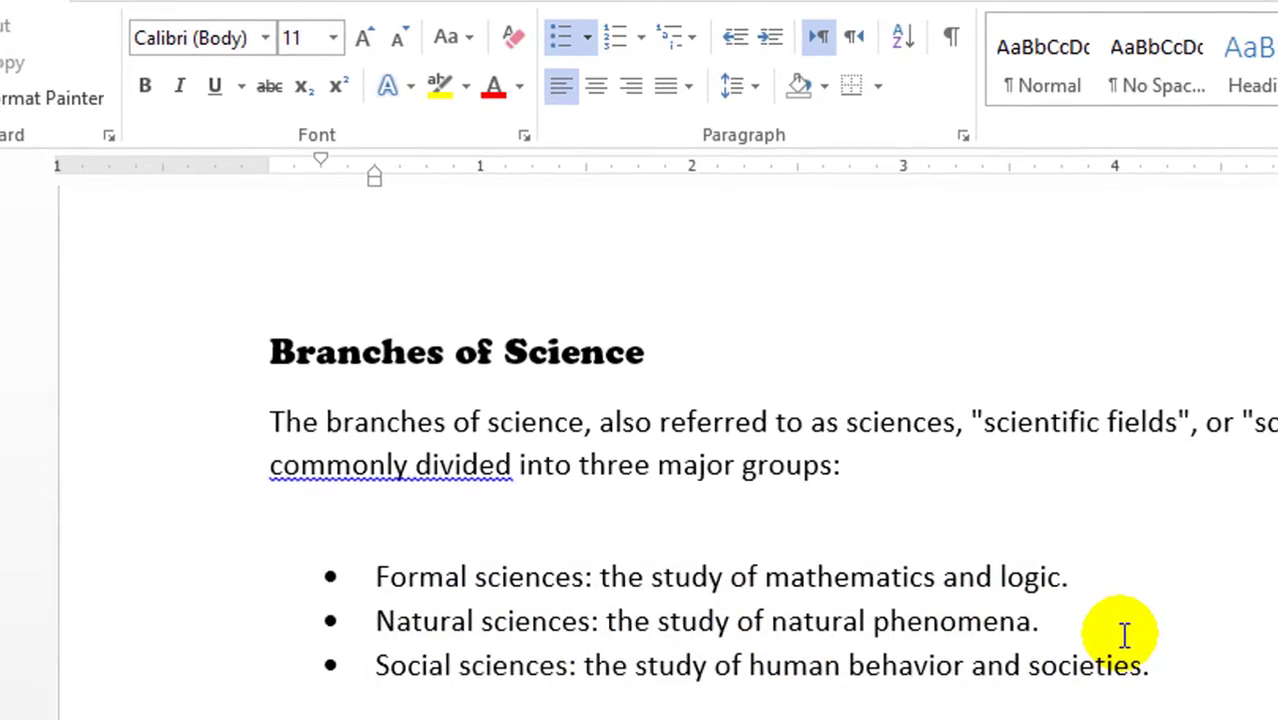
key("Return")
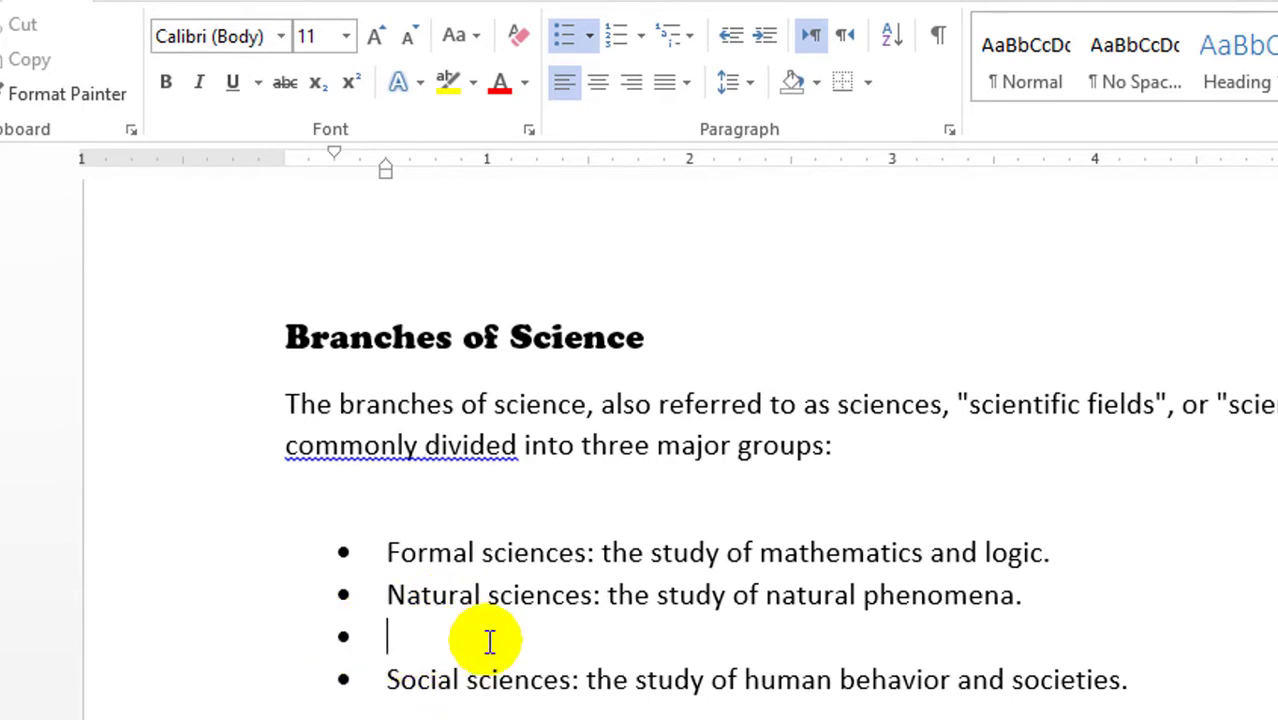
type("dfdiererdfdsfds")
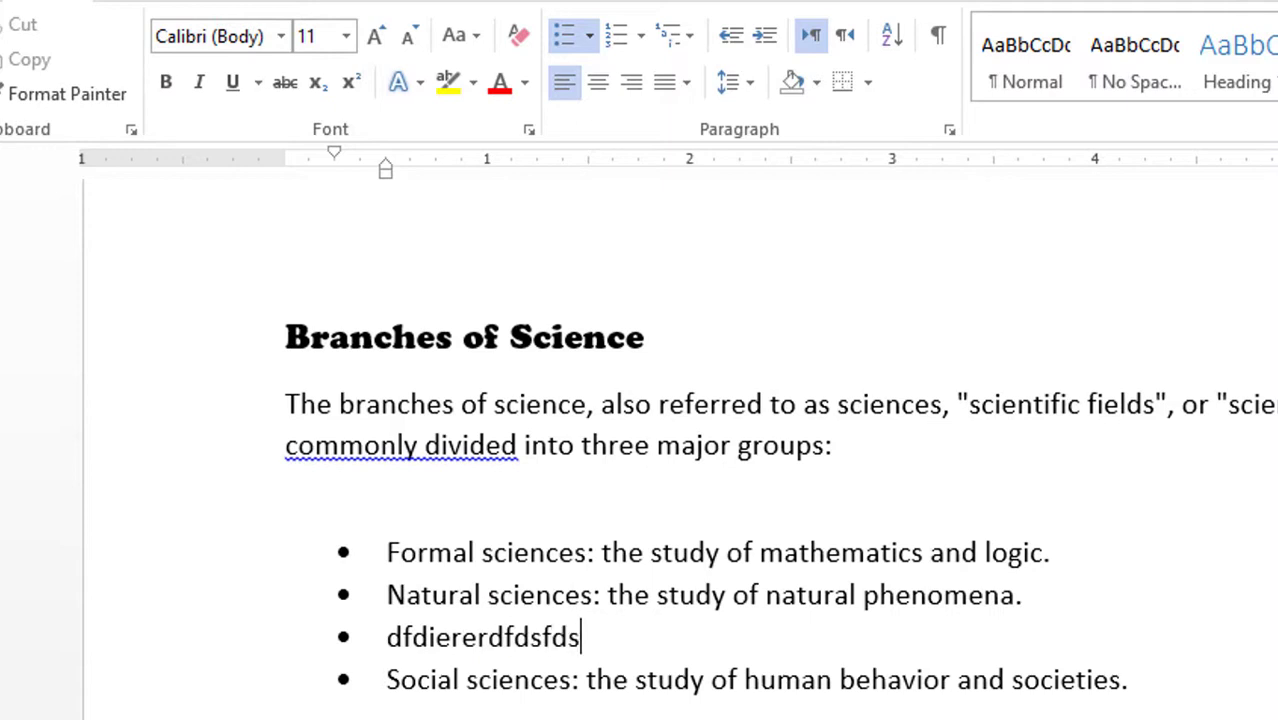
triple_click(957, 643)
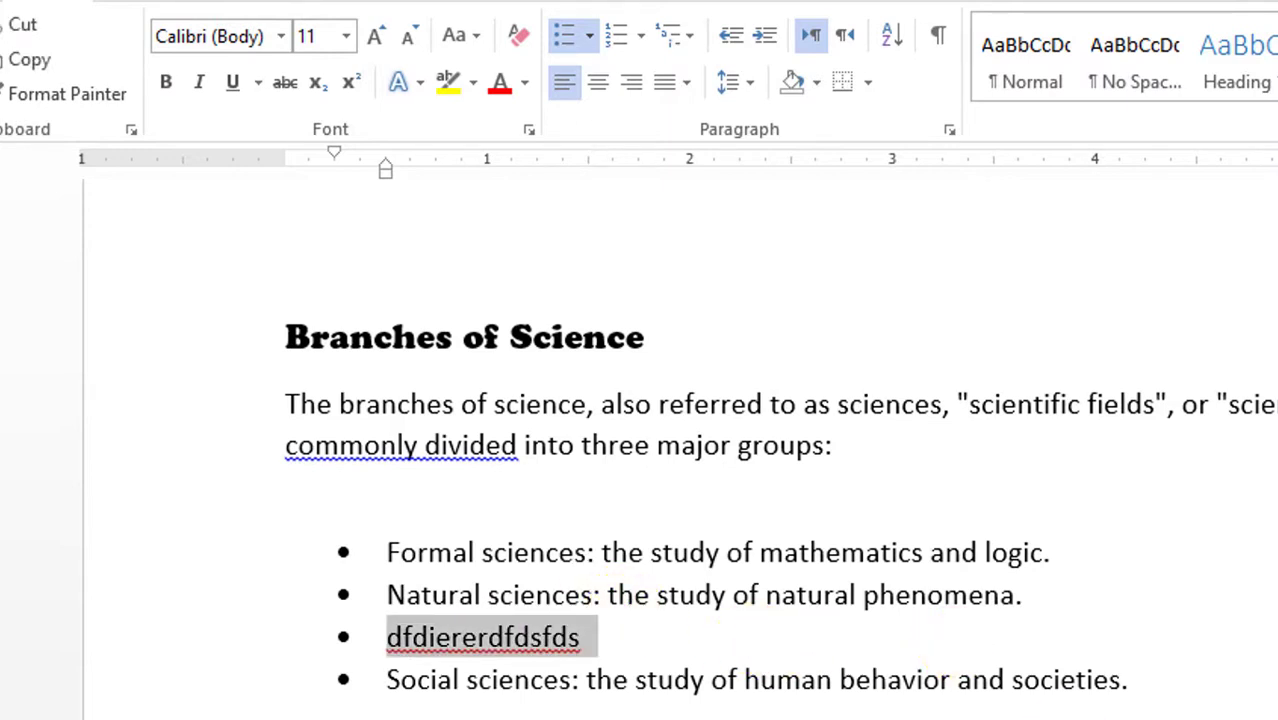
key("Delete")
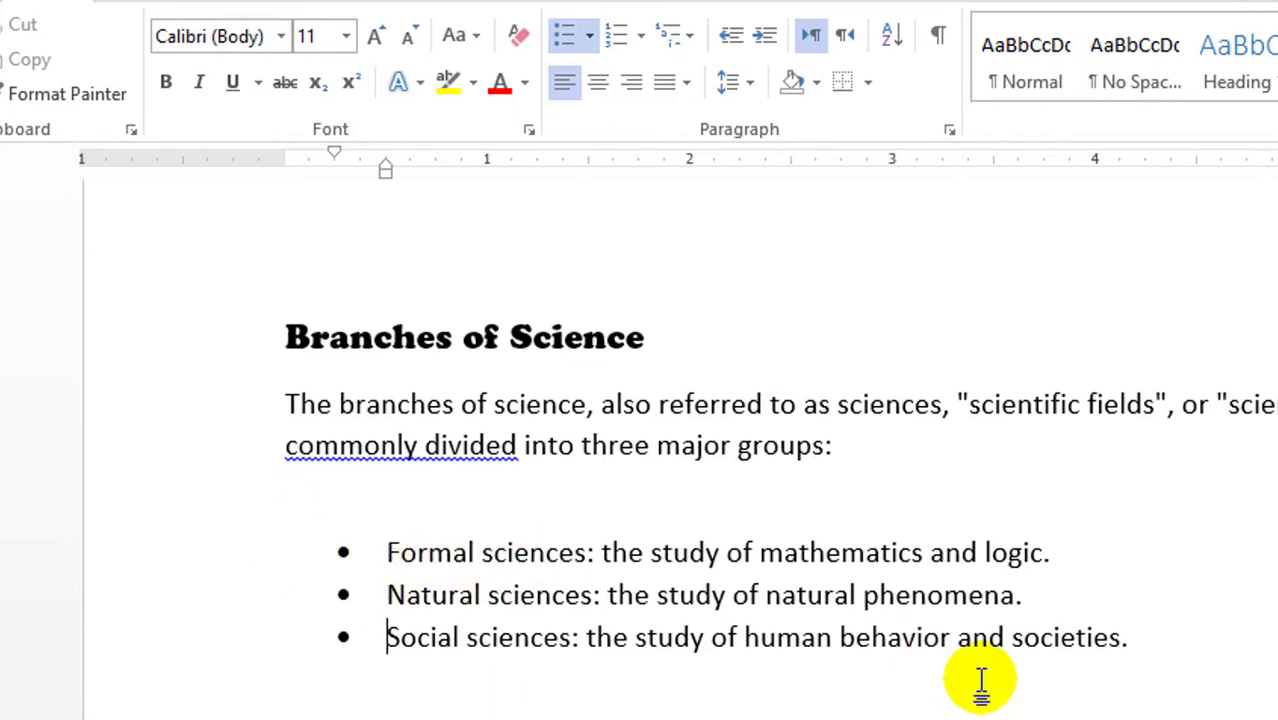
left_click_drag(1135, 637, 342, 545)
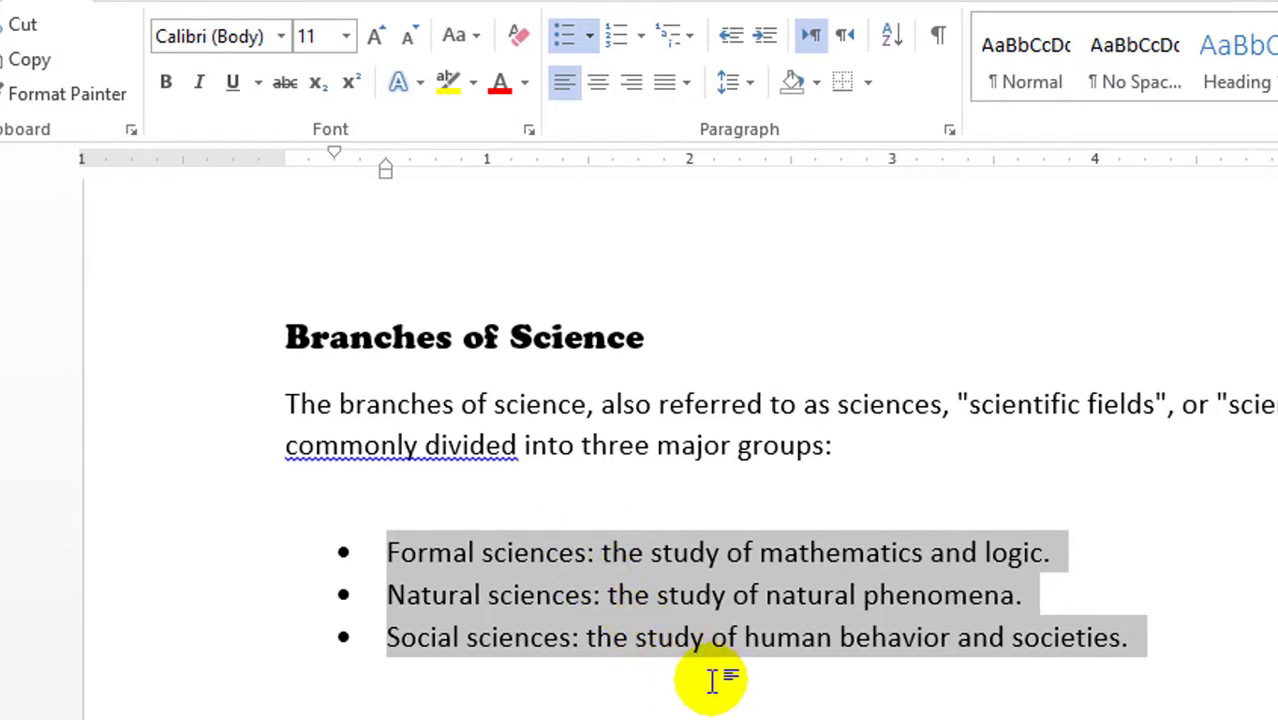
Insert a demoted line after Formal sciences and type Logic, Mathematics and Statistics as sub-items
left_click(915, 712)
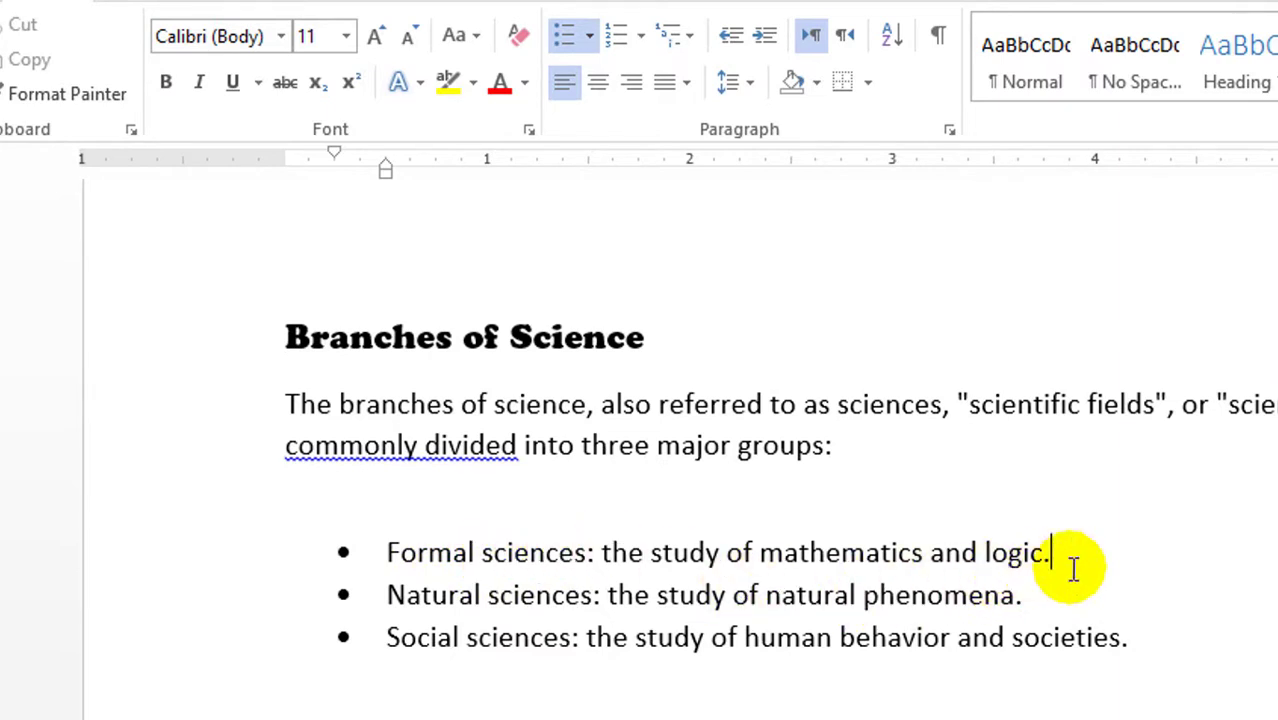
key("Return")
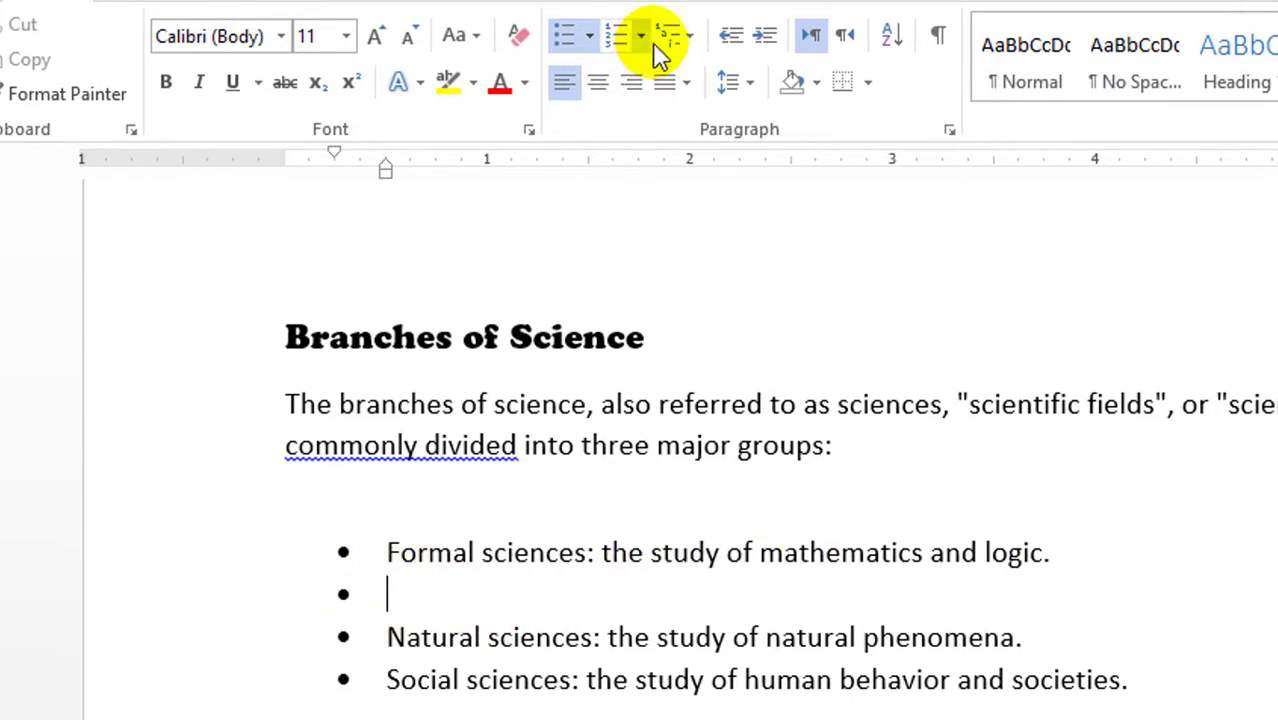
left_click(764, 36)
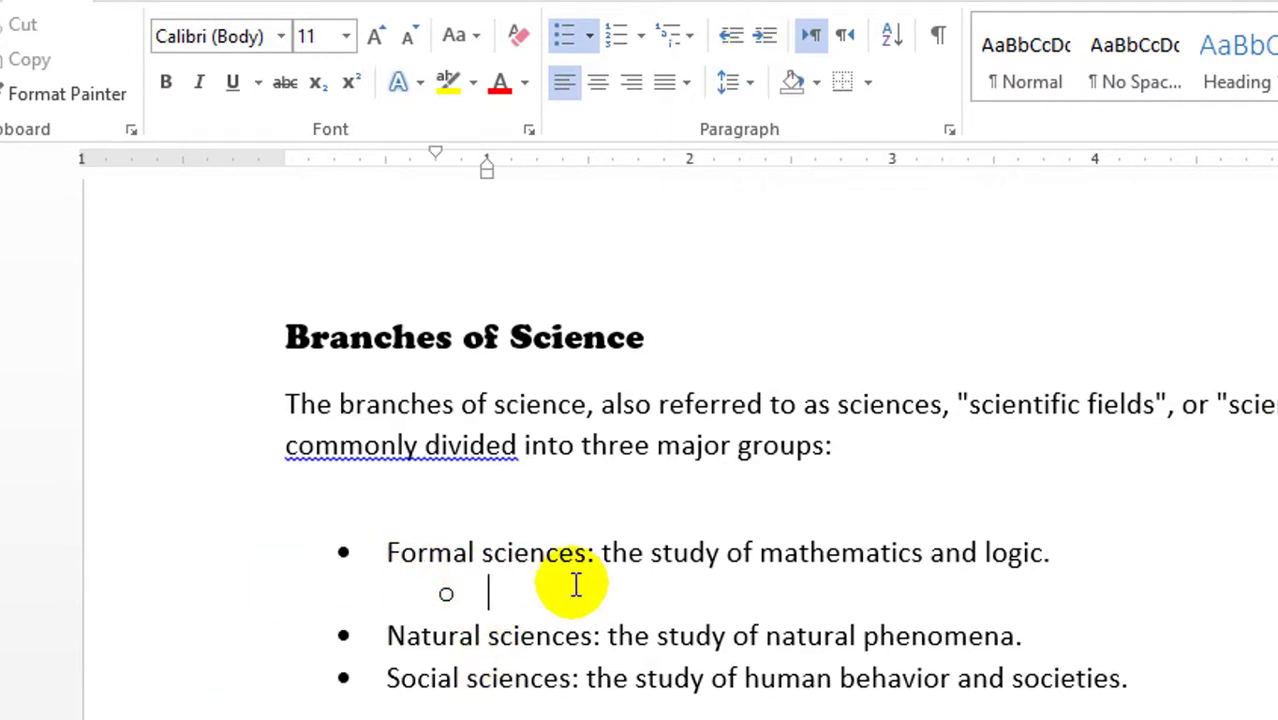
type("Logic")
key("Return")
type("Mathematics")
key("Return")
type("Statistics")
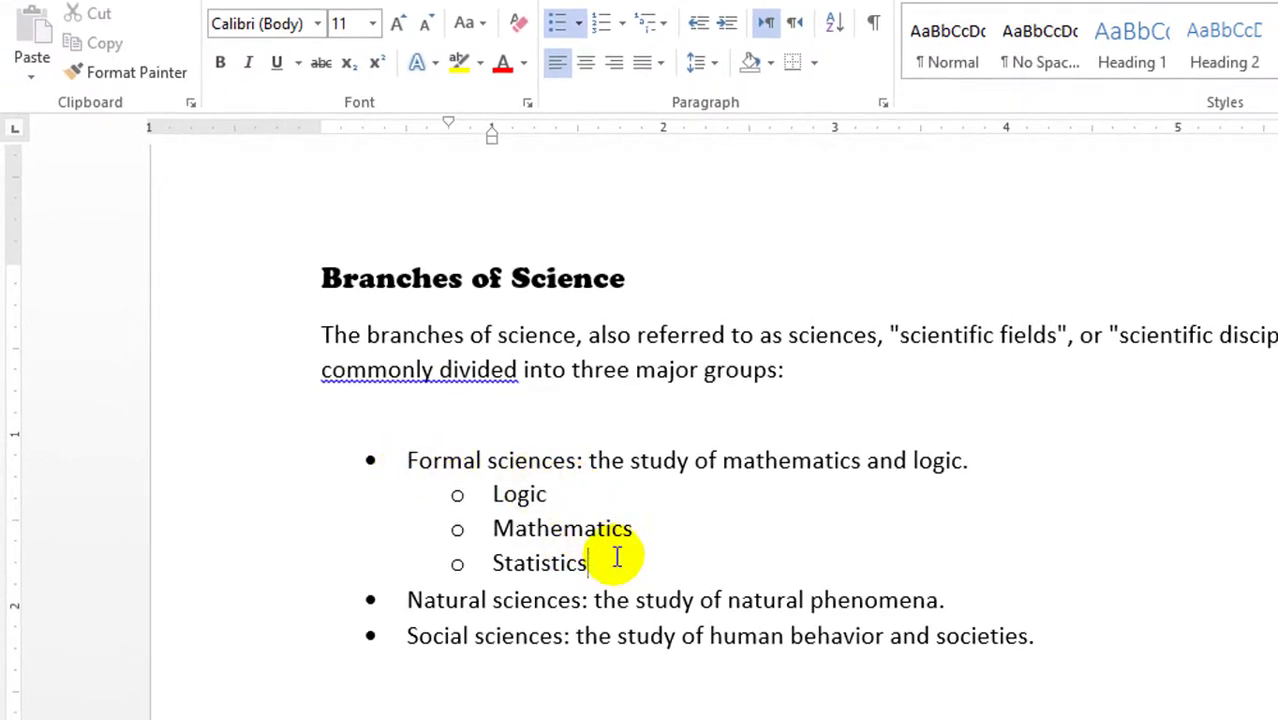
left_click_drag(598, 563, 519, 505)
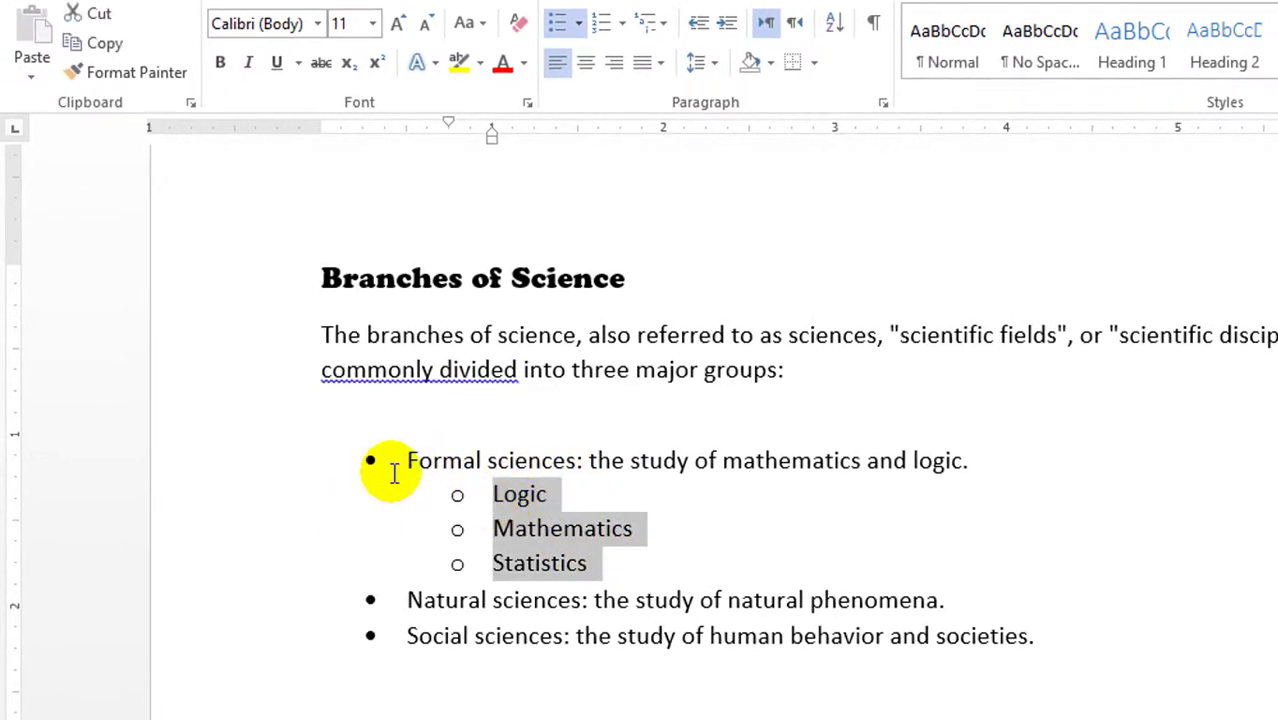
Deselect the sub-items and place the cursor after Archaeology at the end of the list
left_click(613, 572)
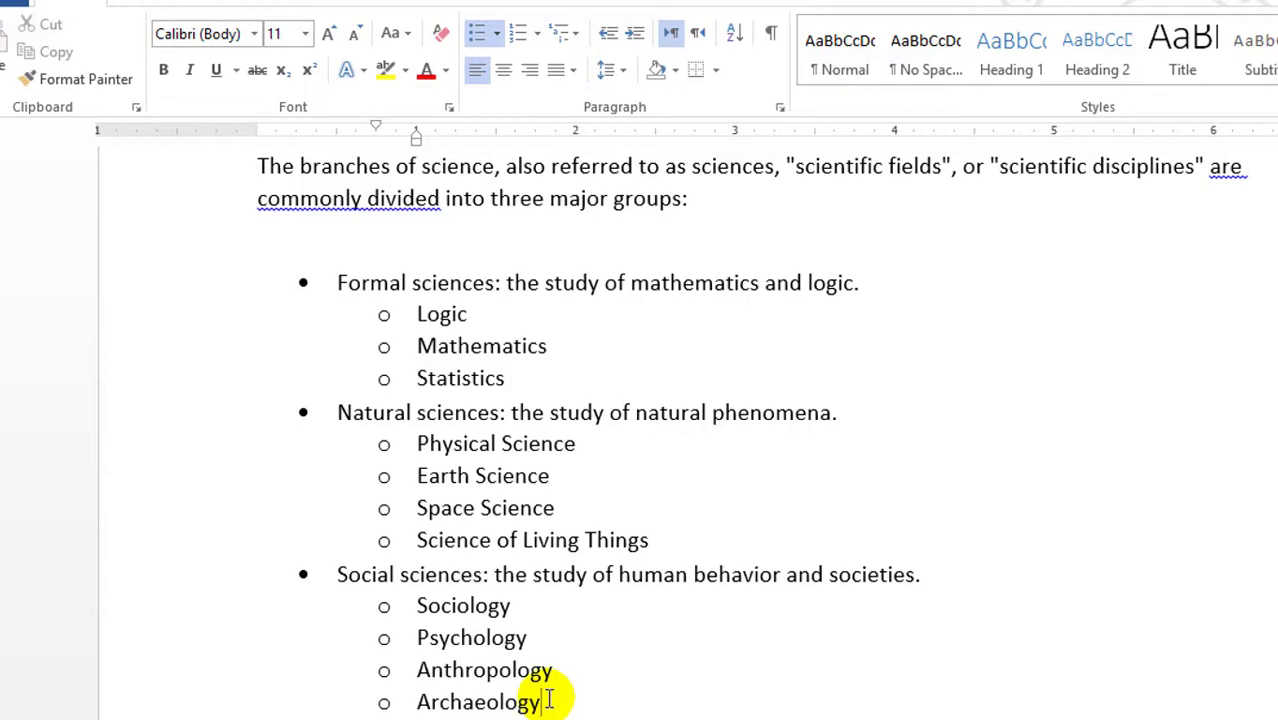
left_click(547, 700)
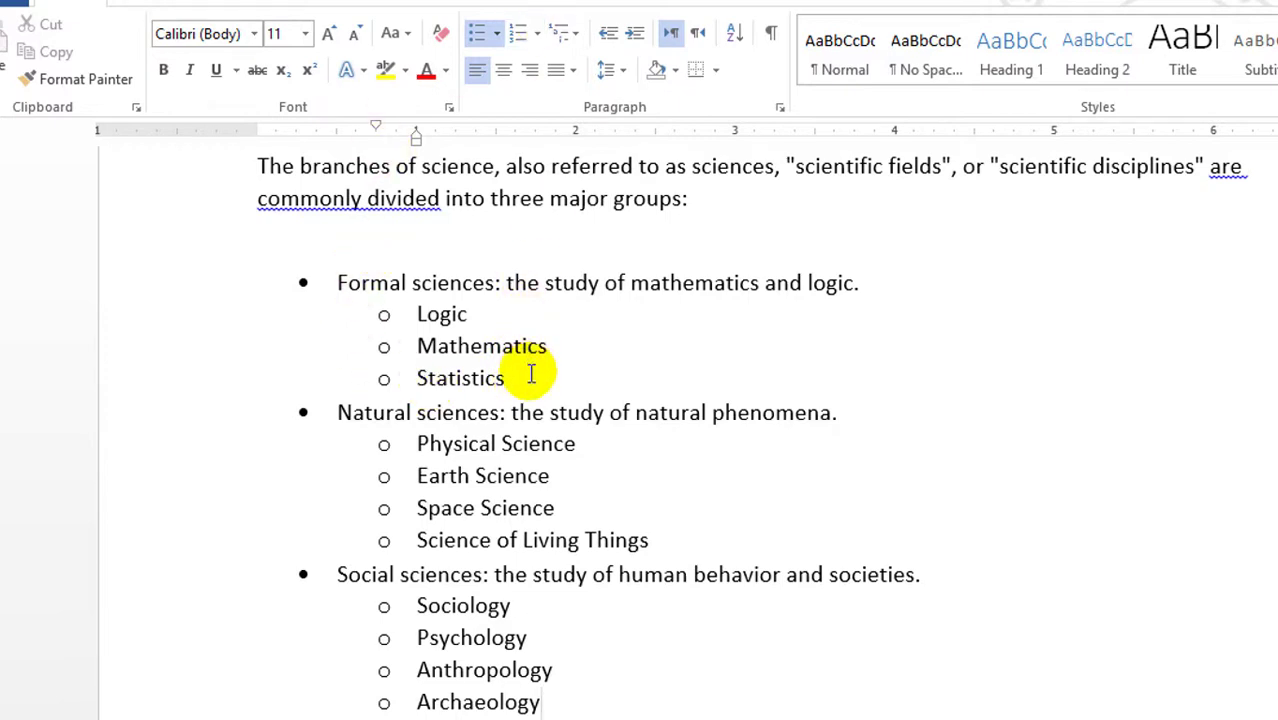
left_click_drag(418, 316, 522, 378)
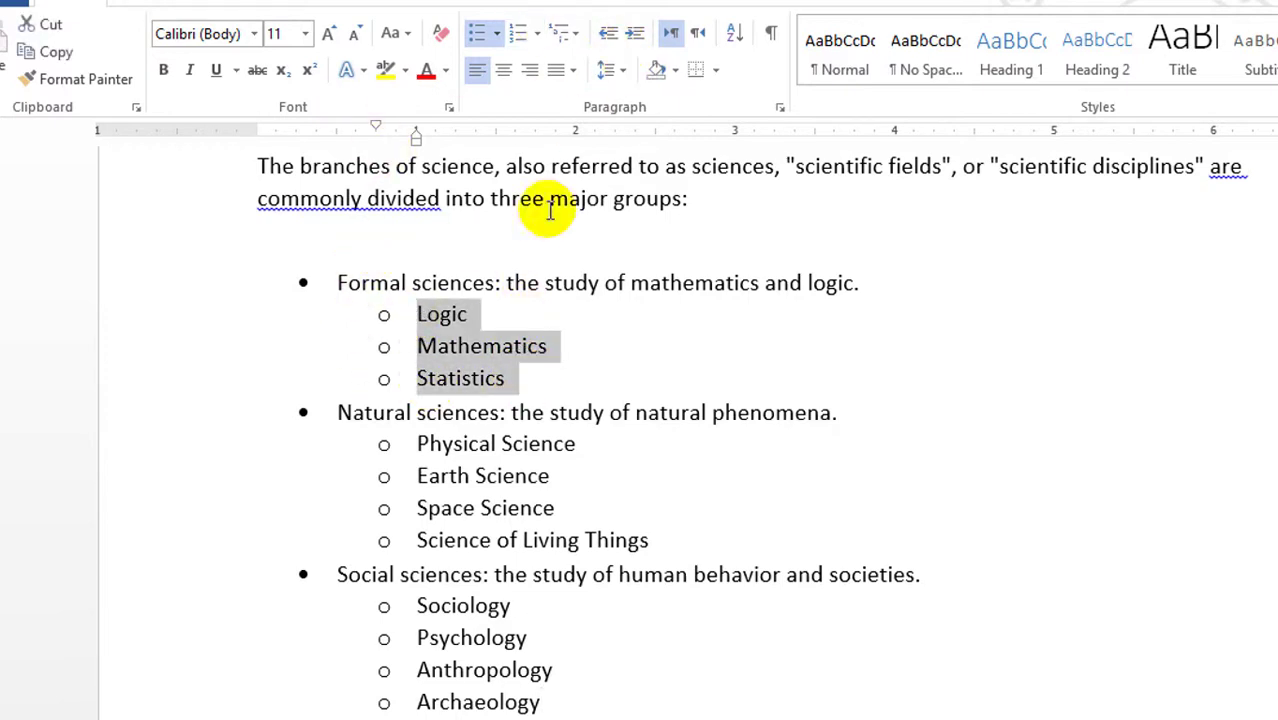
left_click(607, 34)
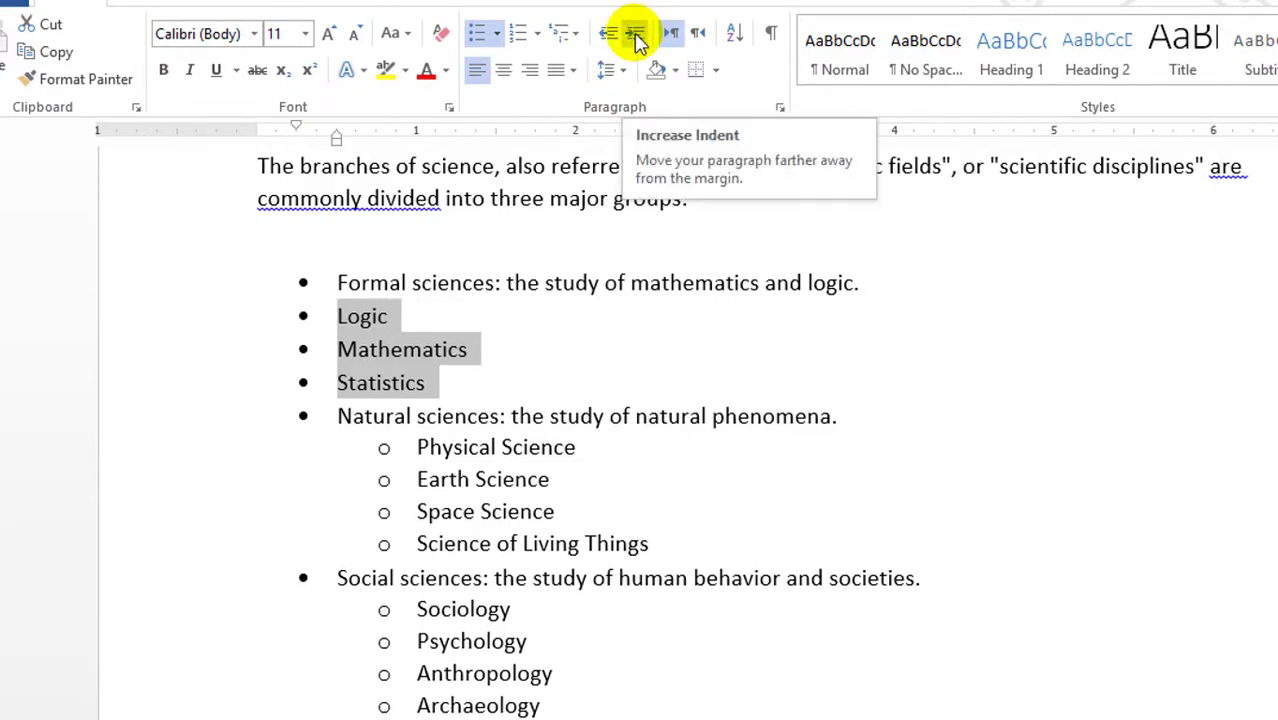
left_click(636, 34)
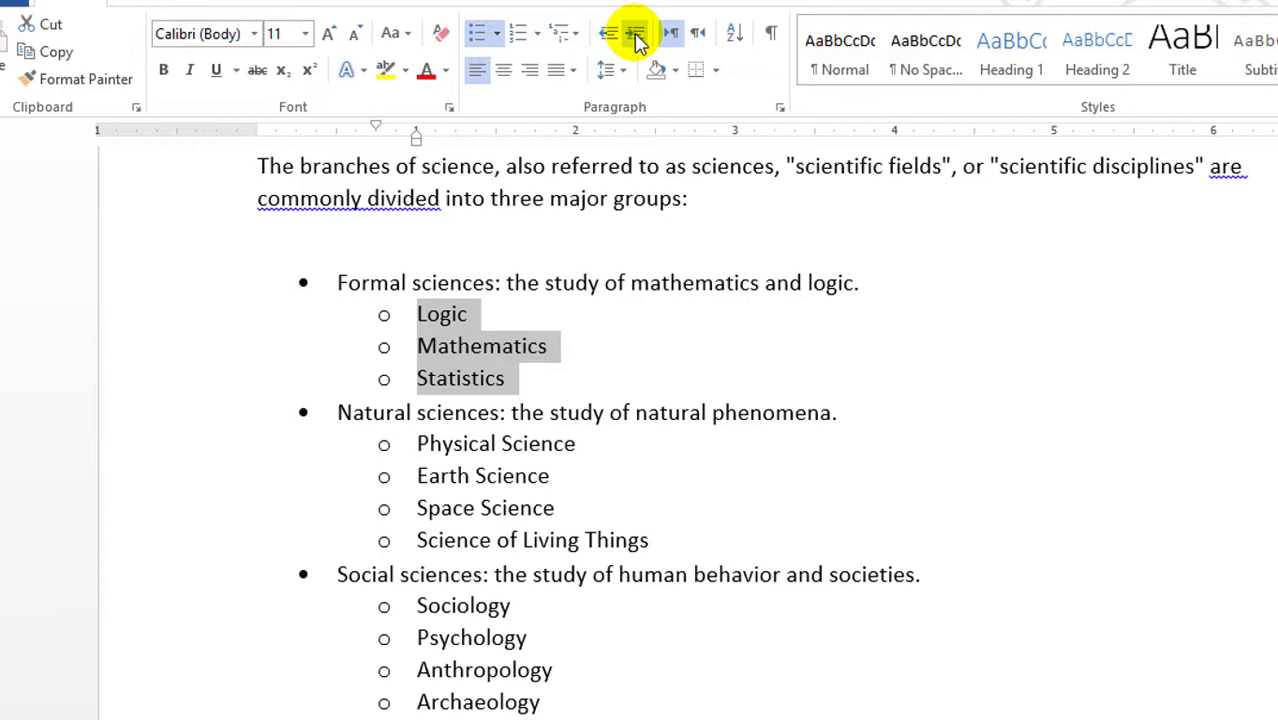
left_click(636, 36)
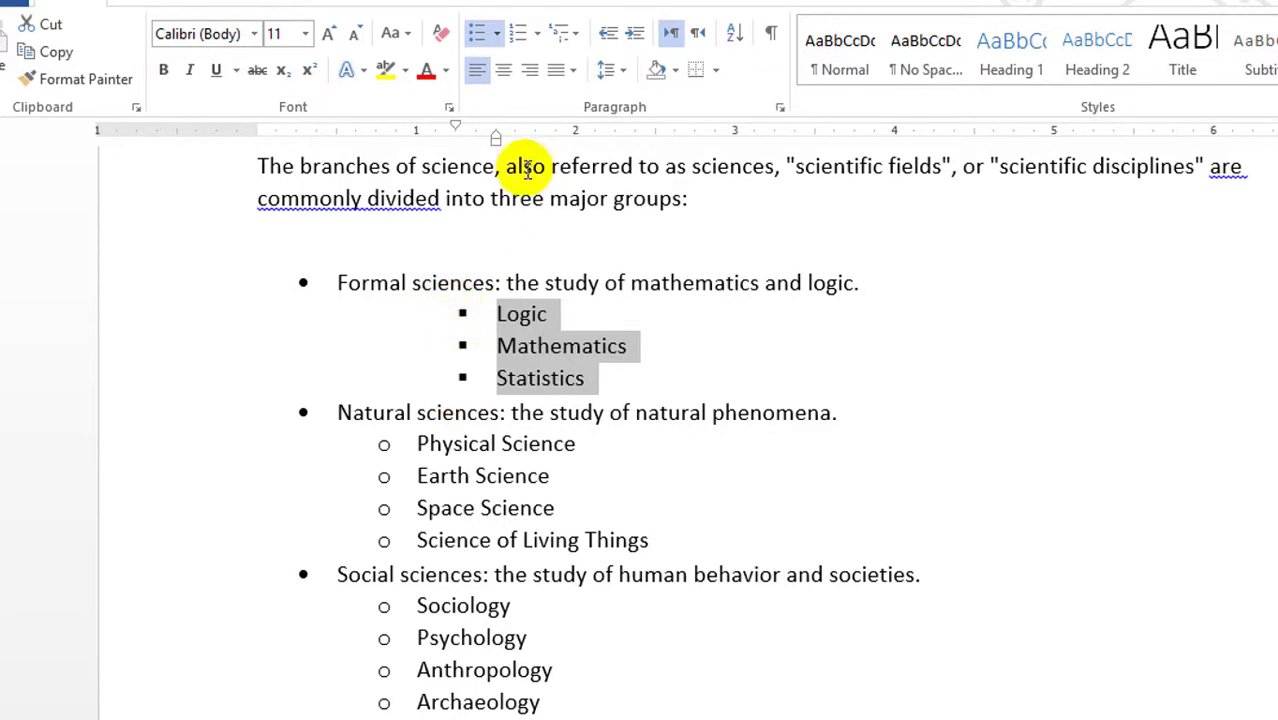
left_click(612, 36)
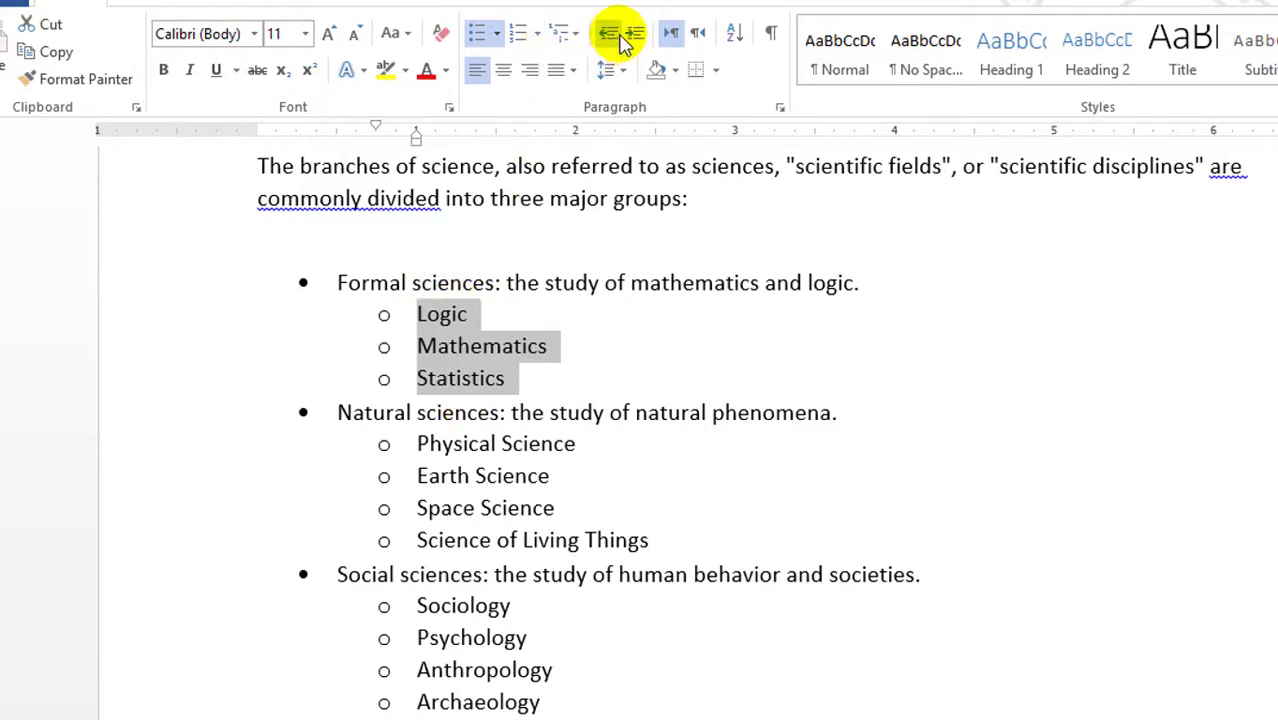
left_click(635, 34)
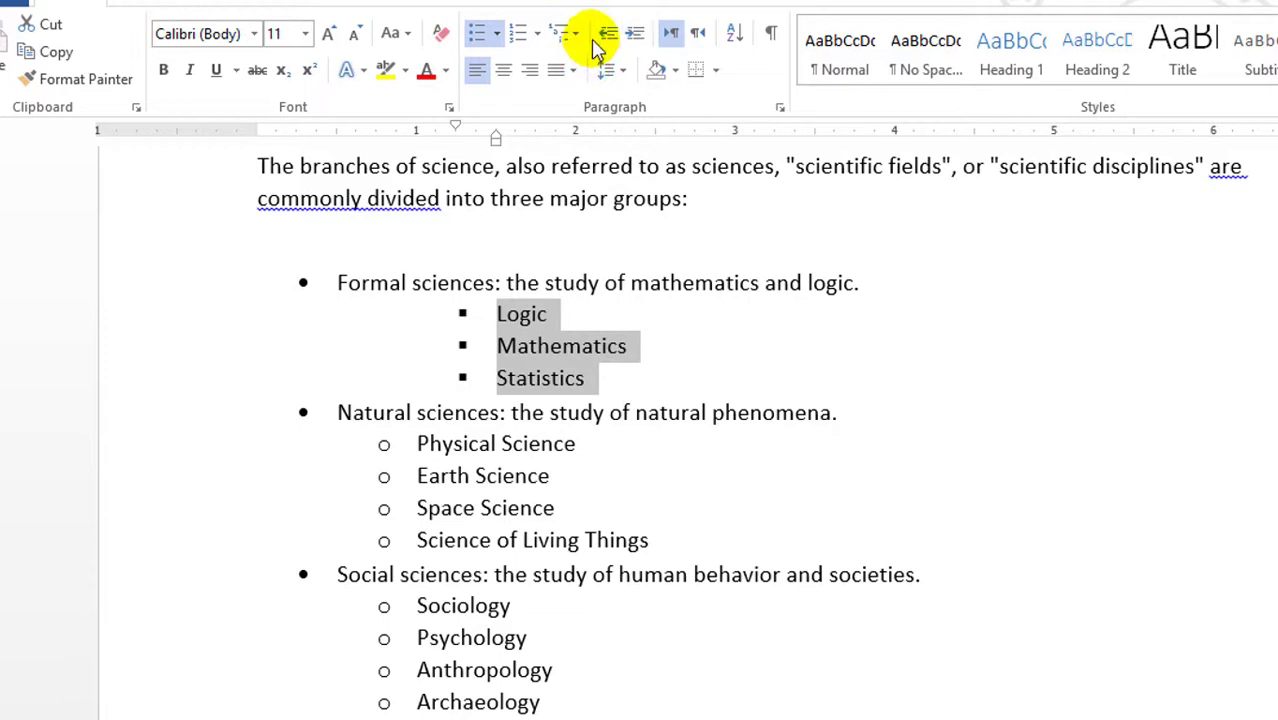
left_click(610, 38)
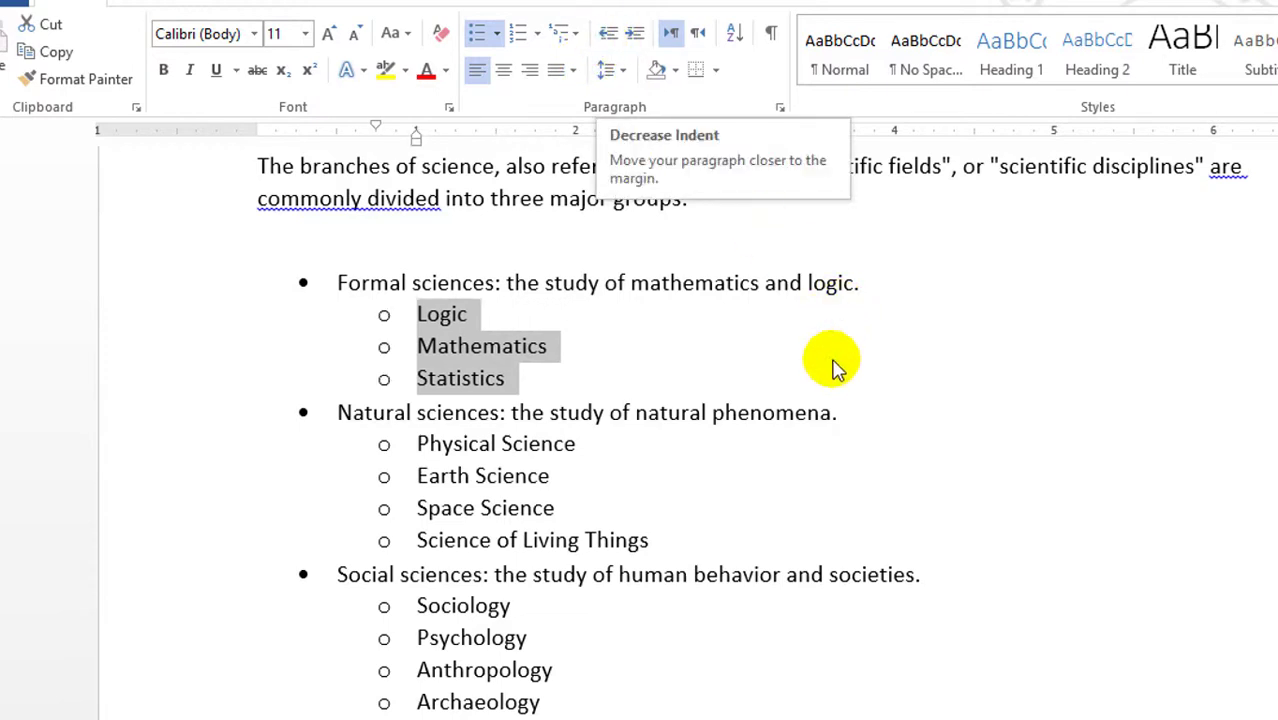
left_click(920, 515)
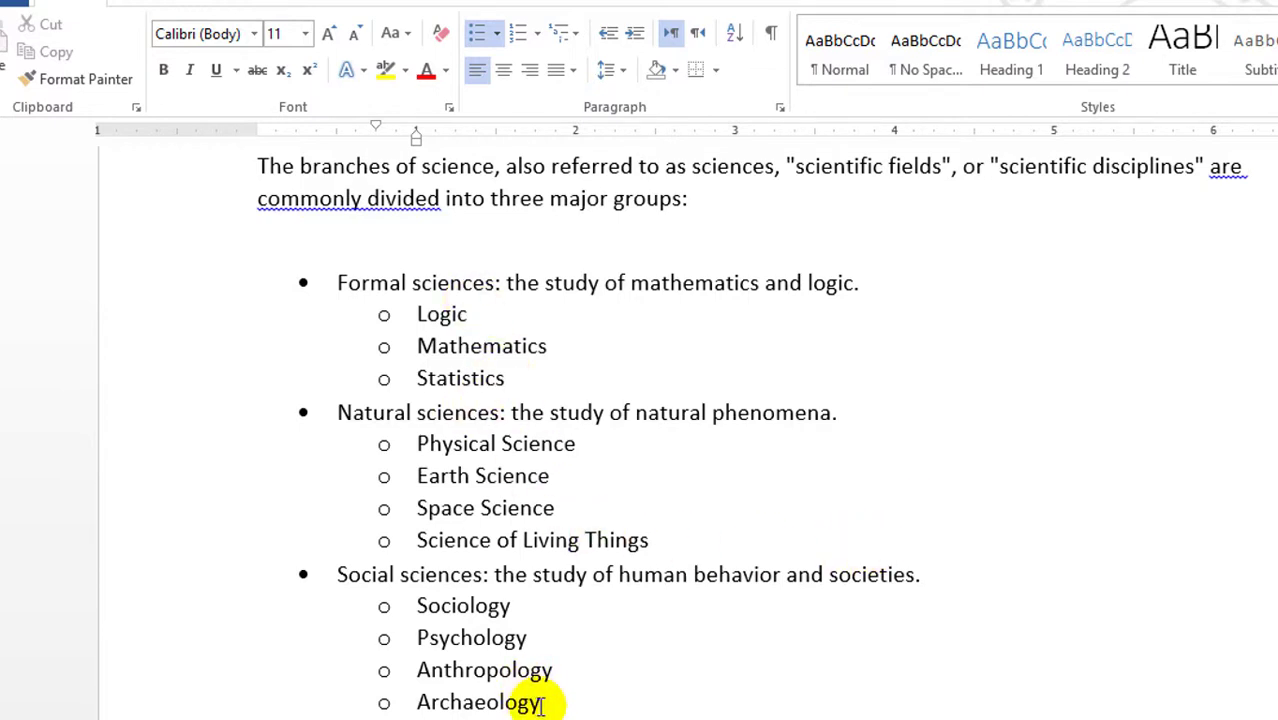
Select the whole list and apply the arrowhead bullet from the Bullets gallery
left_click_drag(558, 705, 322, 285)
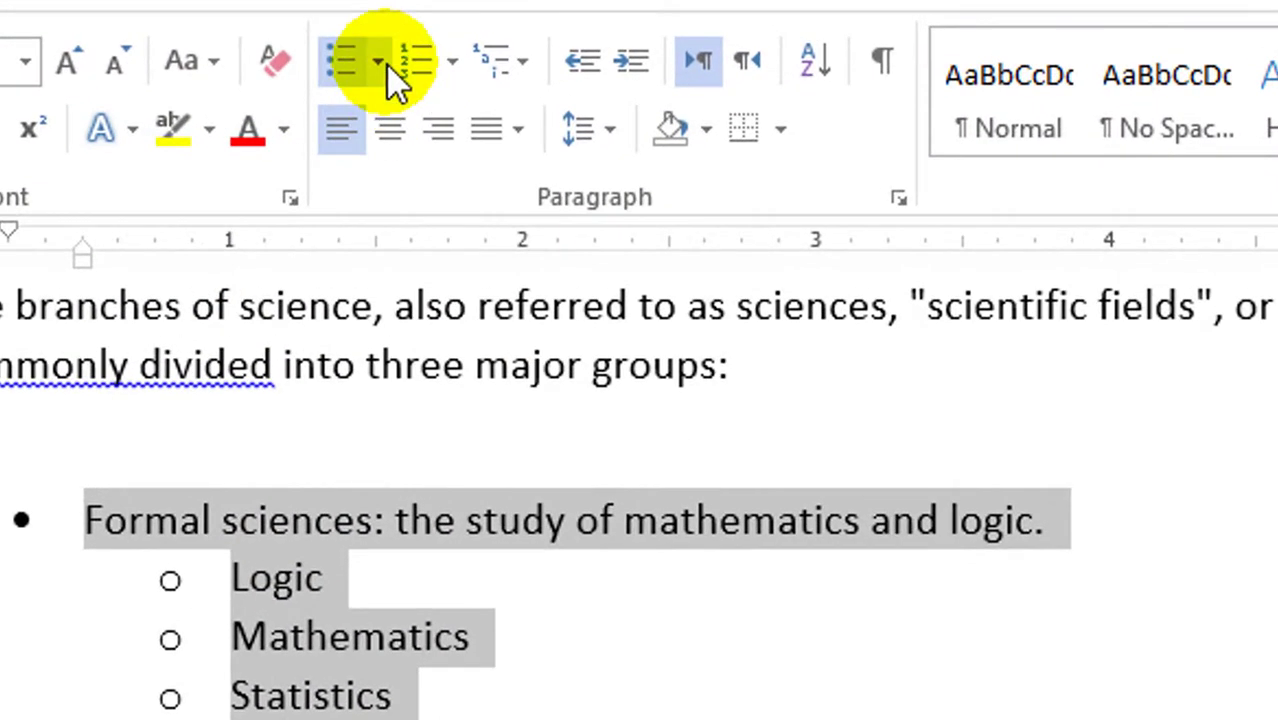
left_click(386, 64)
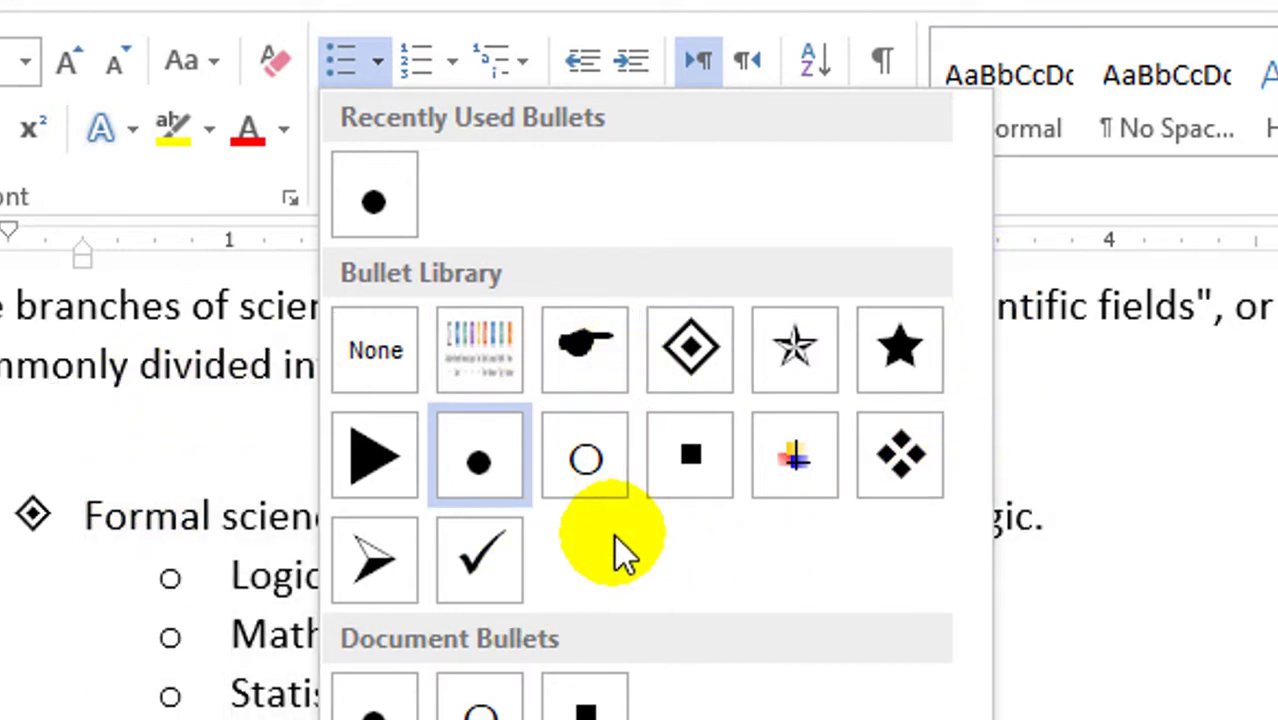
left_click(378, 565)
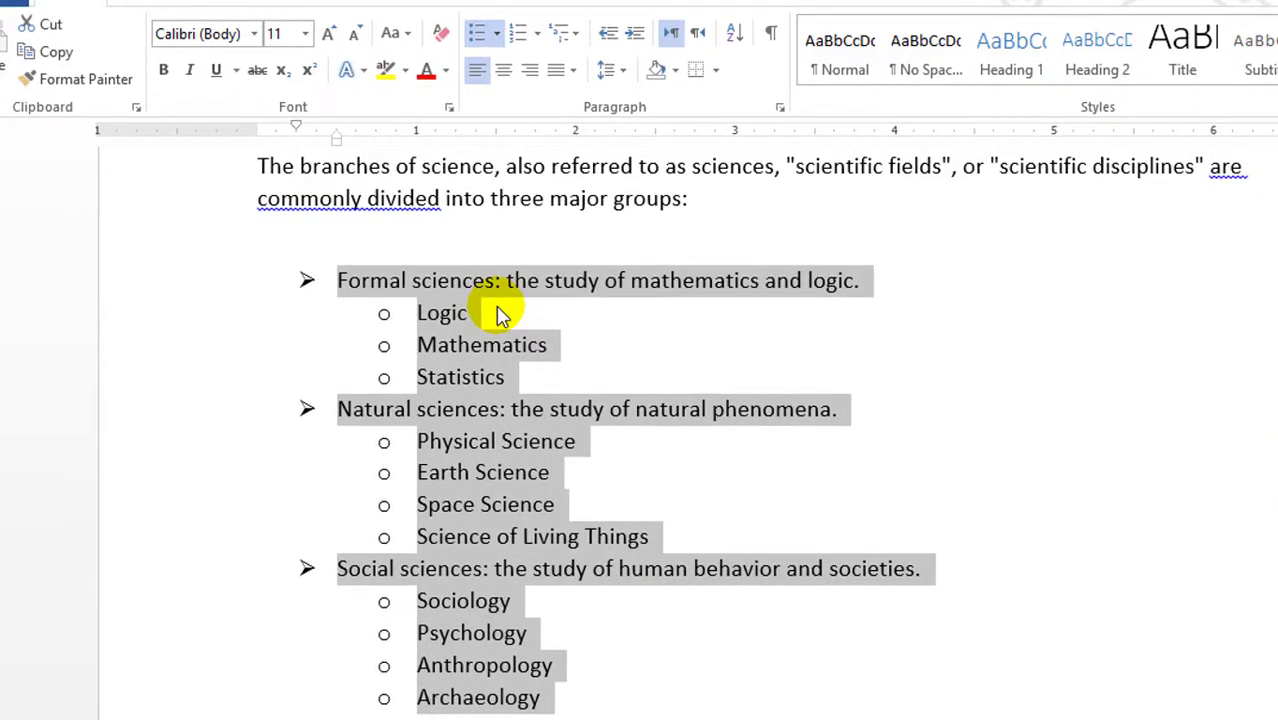
left_click(572, 350)
Give Logic, Mathematics and Statistics checkmark bullets from the Bullets gallery
double_click(505, 377)
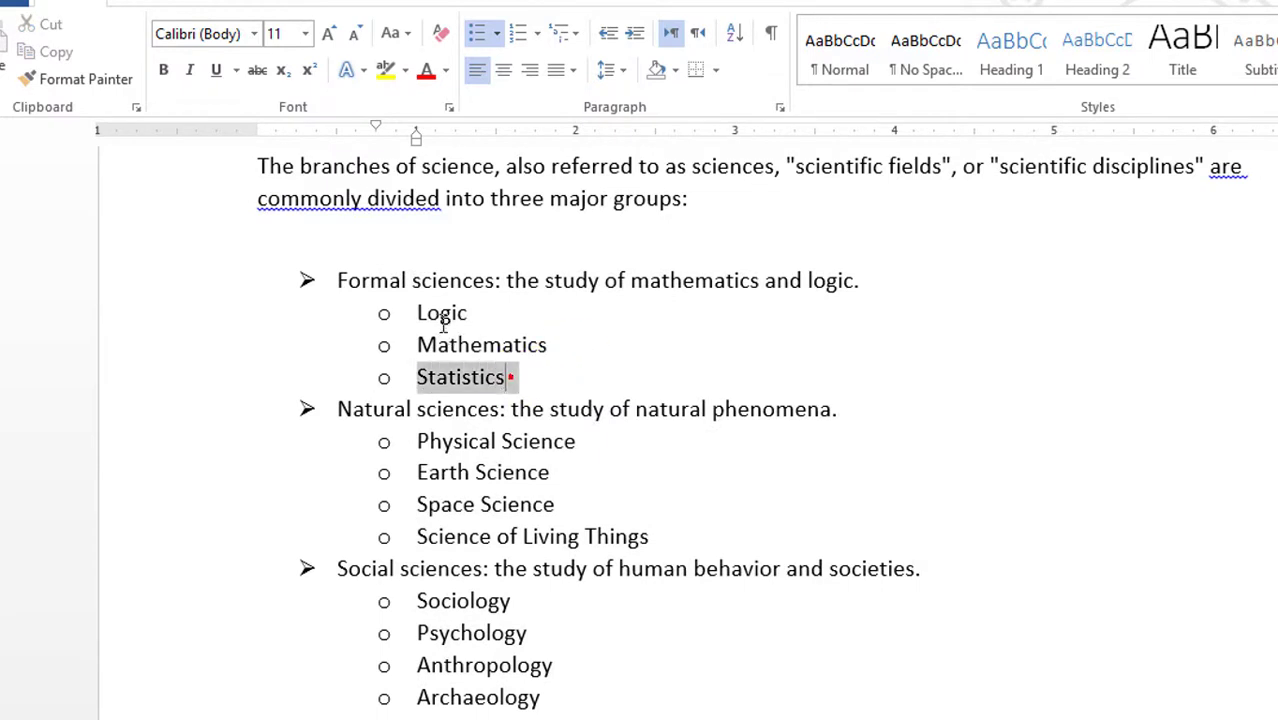
left_click(420, 310, "shift")
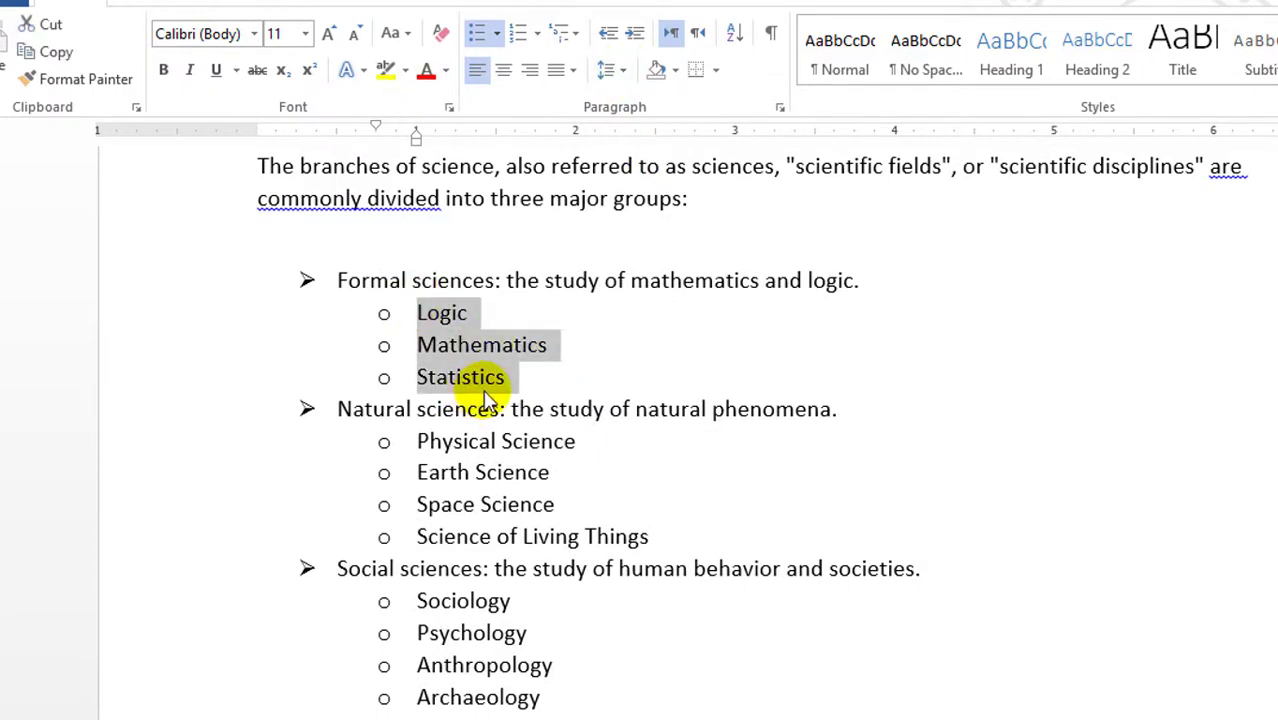
left_click(496, 38)
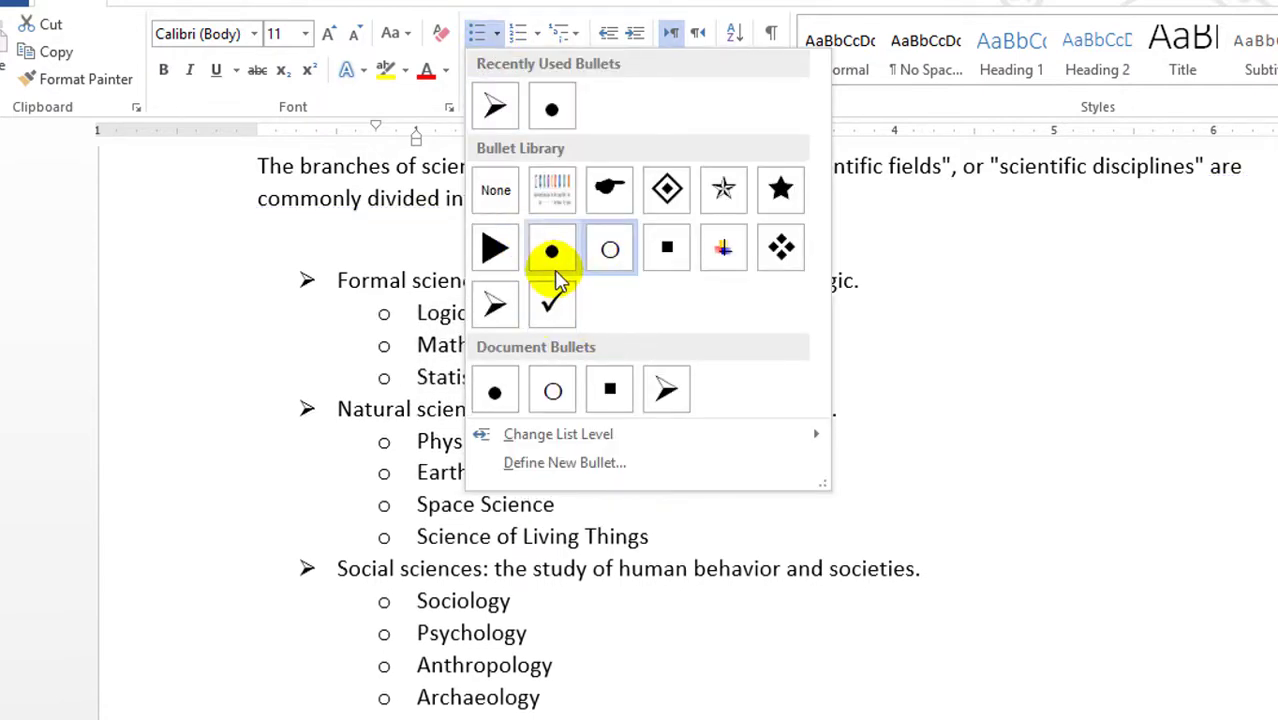
left_click(555, 310)
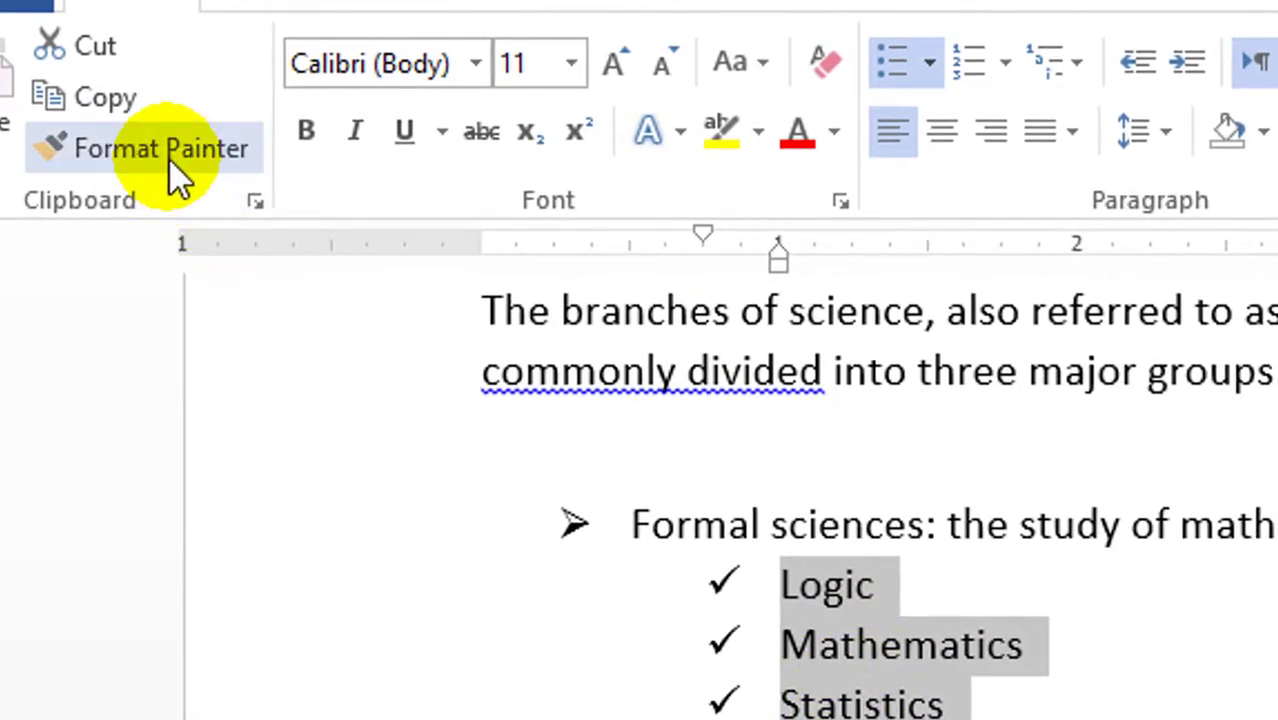
Copy the checkmark bullet format onto the Natural sciences and Sociology–Archaeology sub-items
left_click(165, 152)
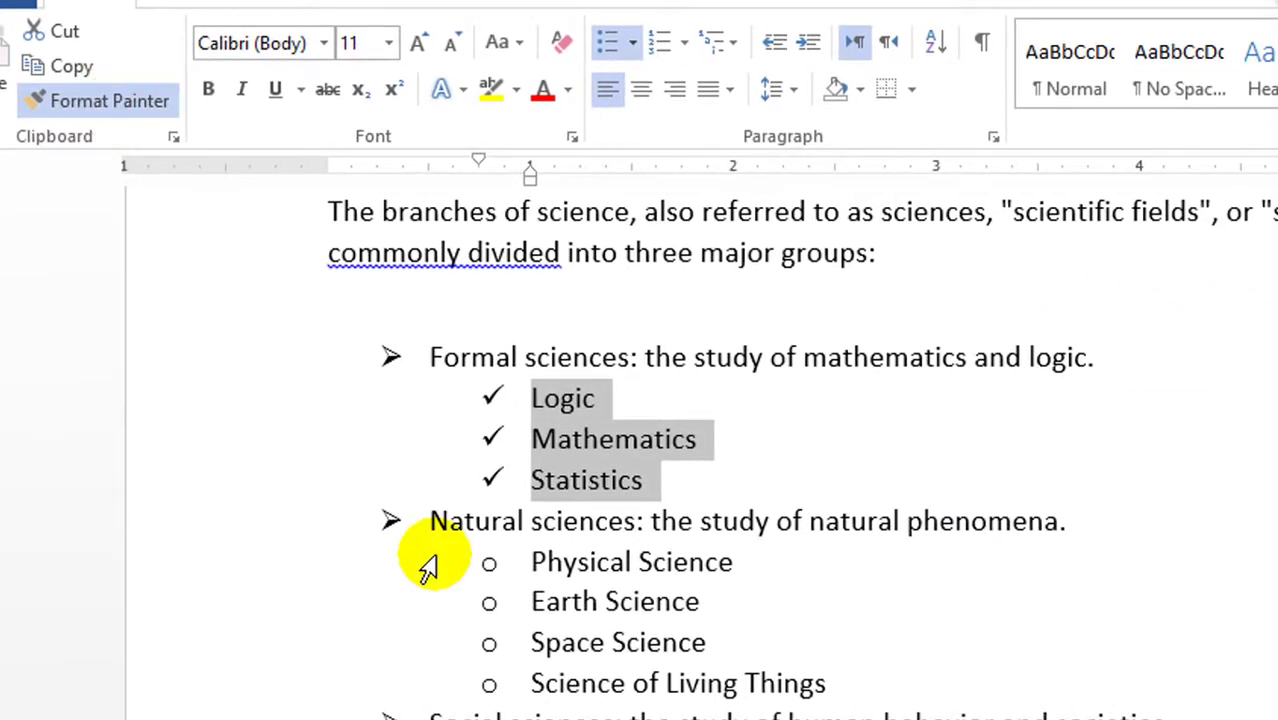
left_click_drag(428, 568, 422, 680)
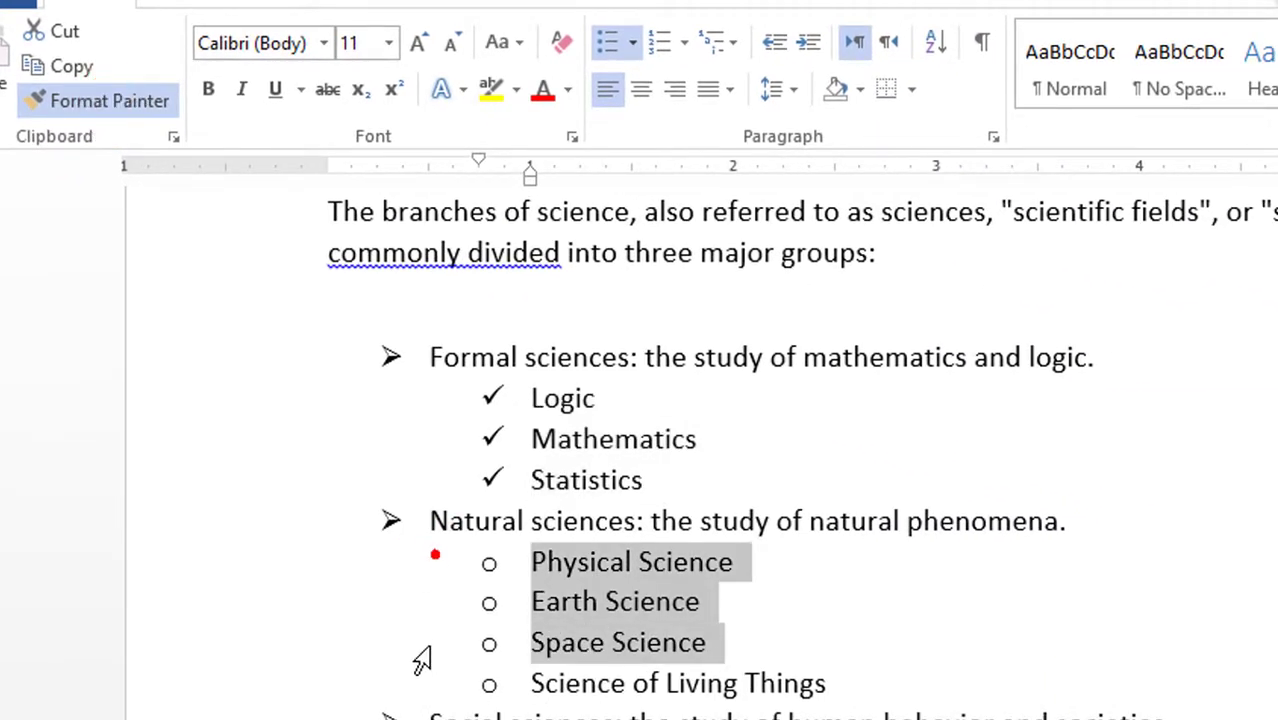
left_click(132, 105)
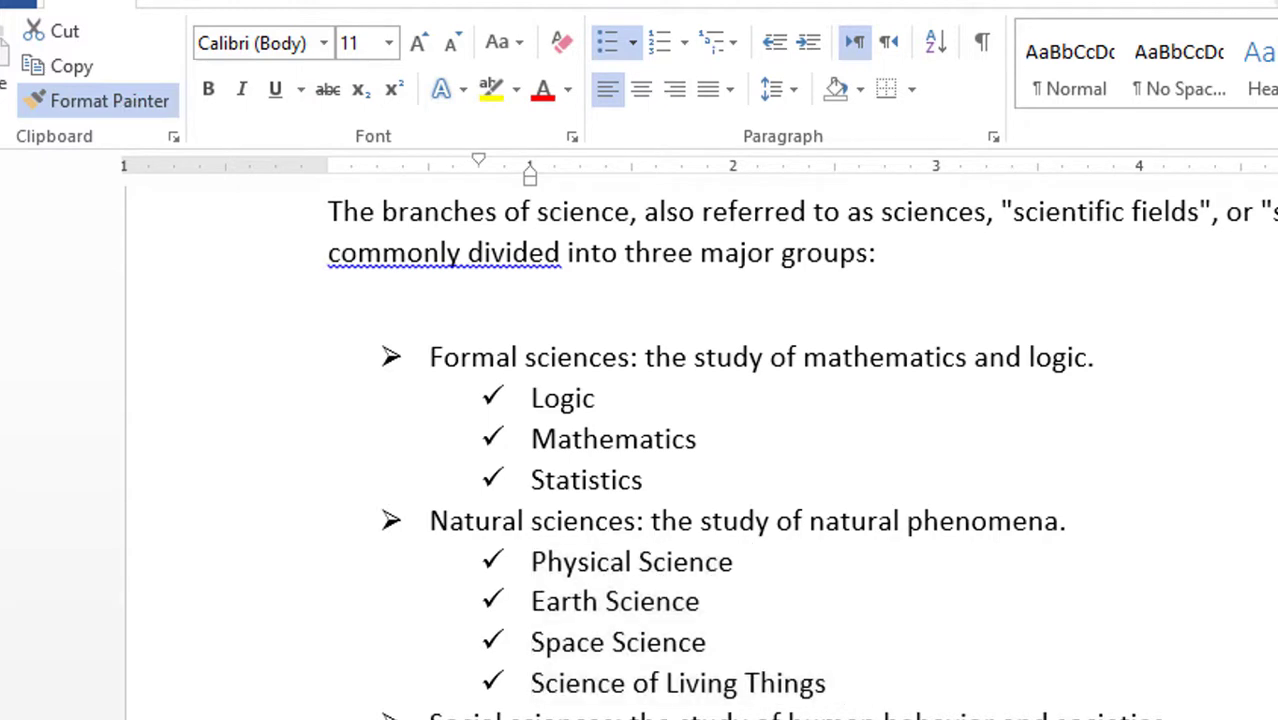
left_click_drag(409, 590, 545, 688)
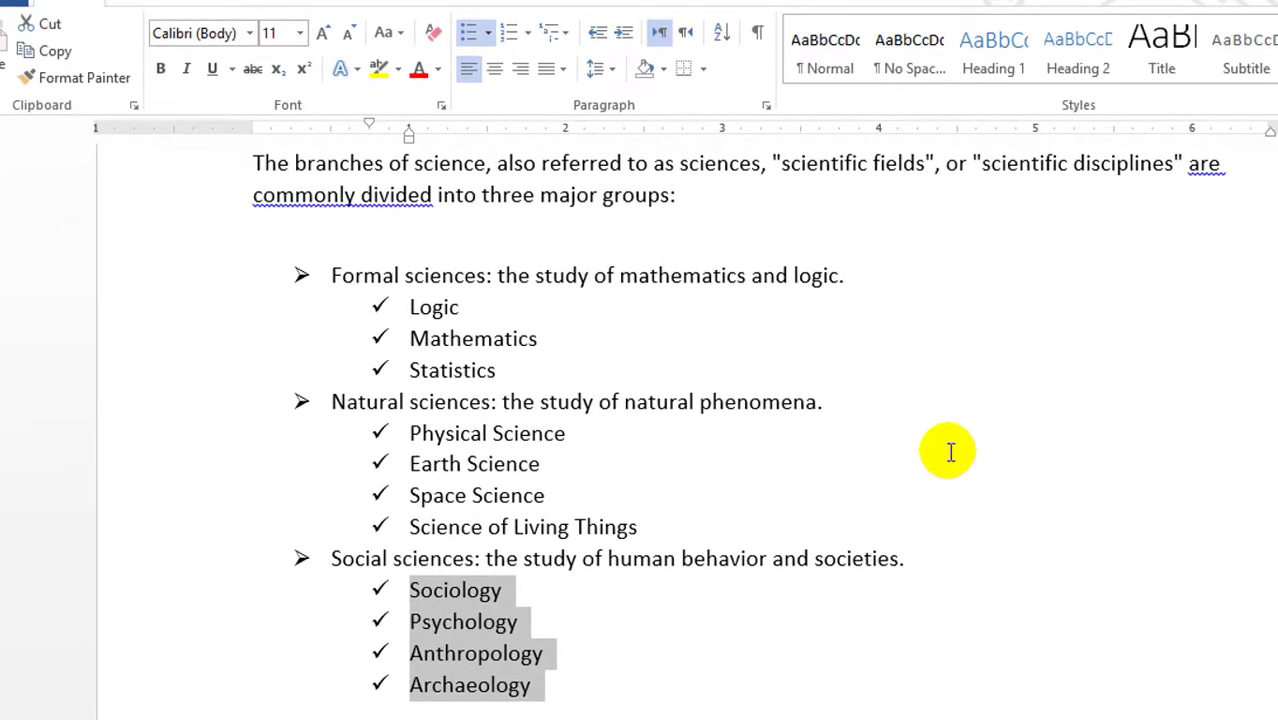
Define a new bullet using the Wingdings 2 three-asterisk symbol for Logic, Mathematics and Statistics
mouse_move(523, 378)
left_mouse_down()
mouse_move(450, 360)
mouse_move(405, 310)
left_mouse_up()
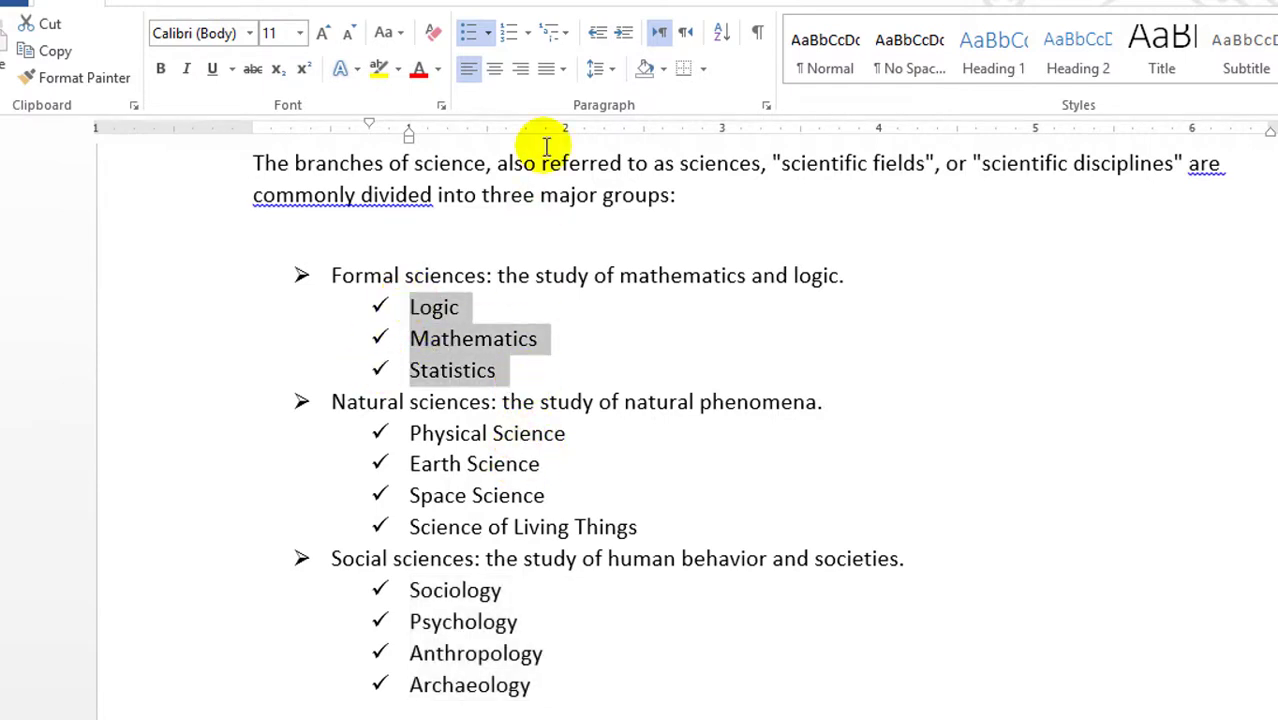
left_click(488, 33)
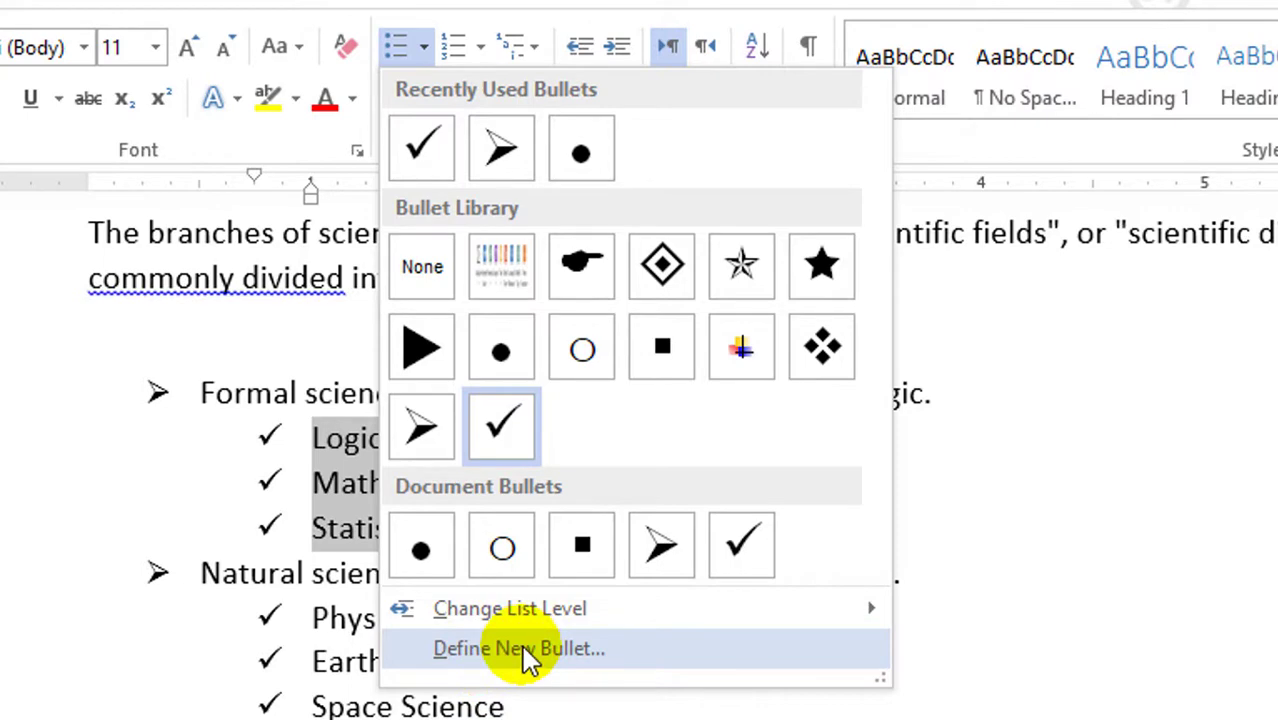
left_click(522, 645)
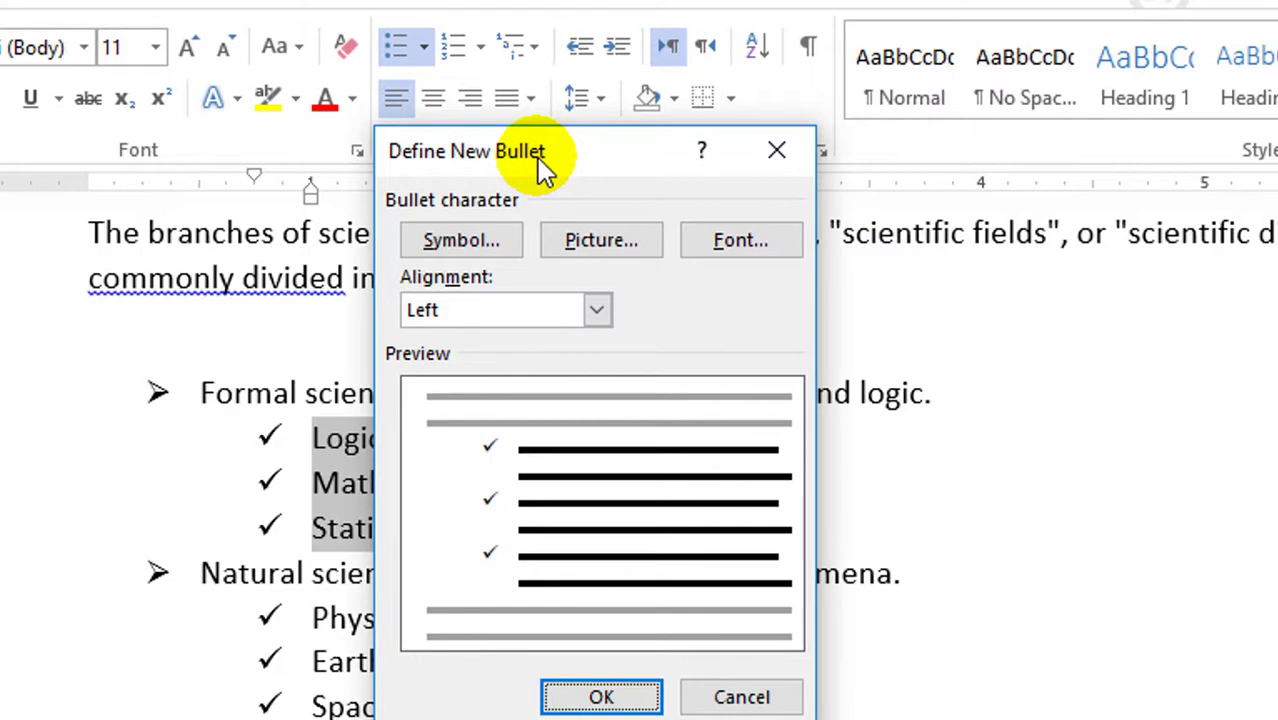
left_click(450, 240)
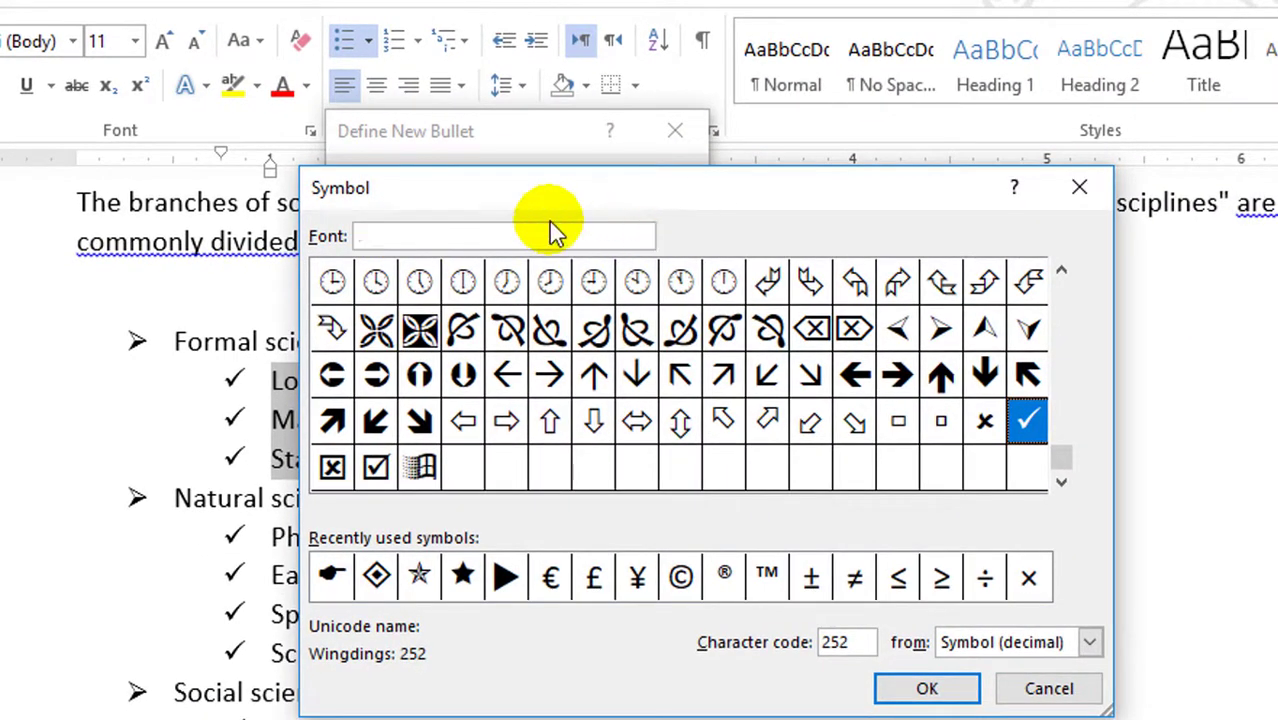
left_click(641, 236)
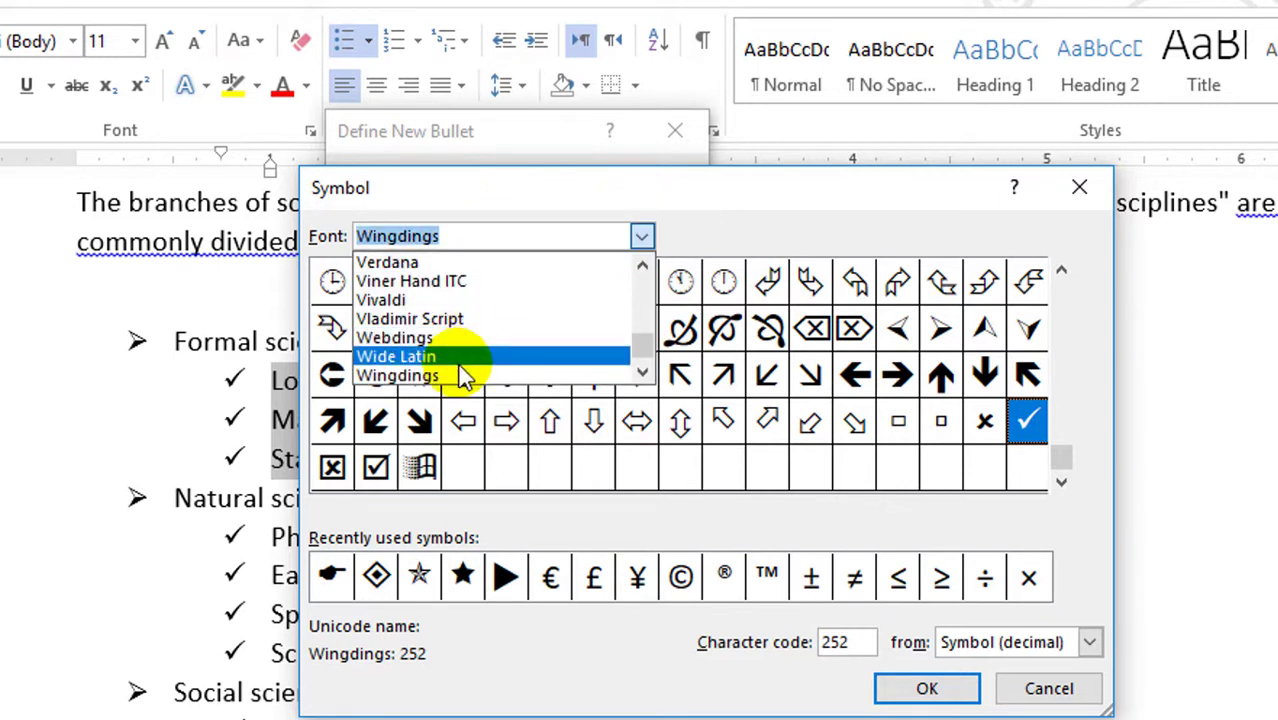
scroll(468, 362, "down", 1)
left_click(461, 341)
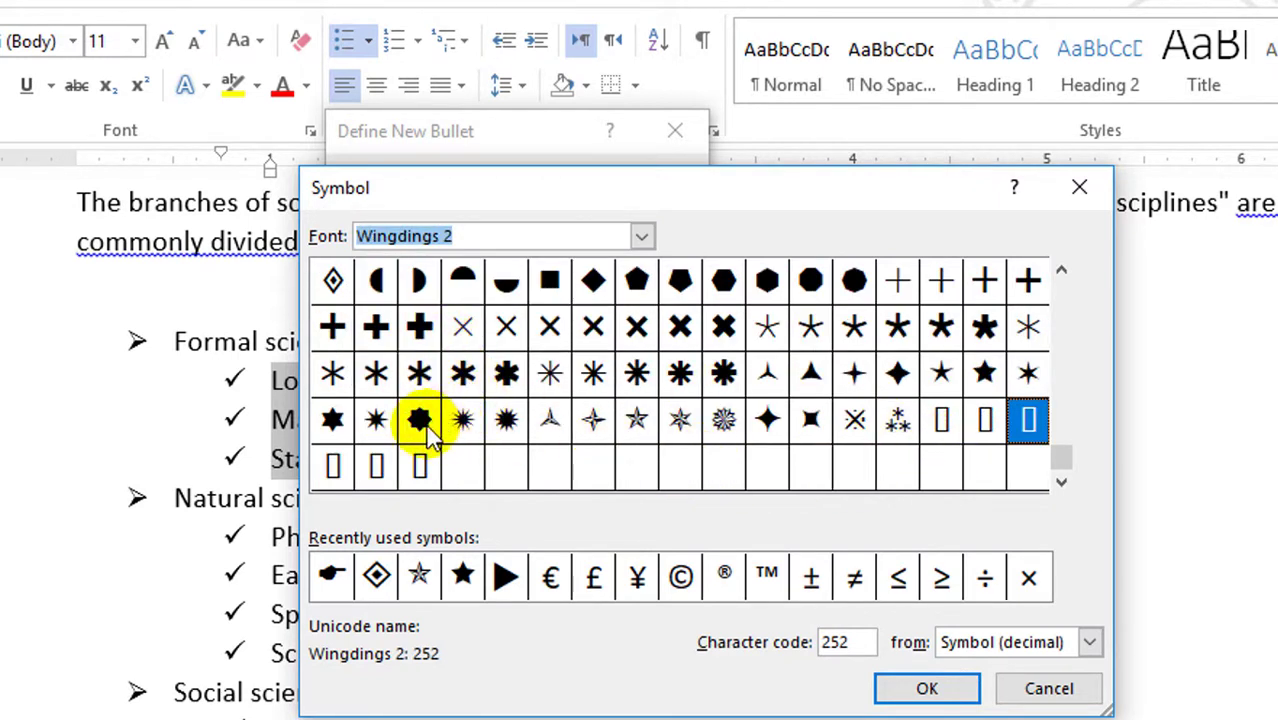
left_click(984, 376)
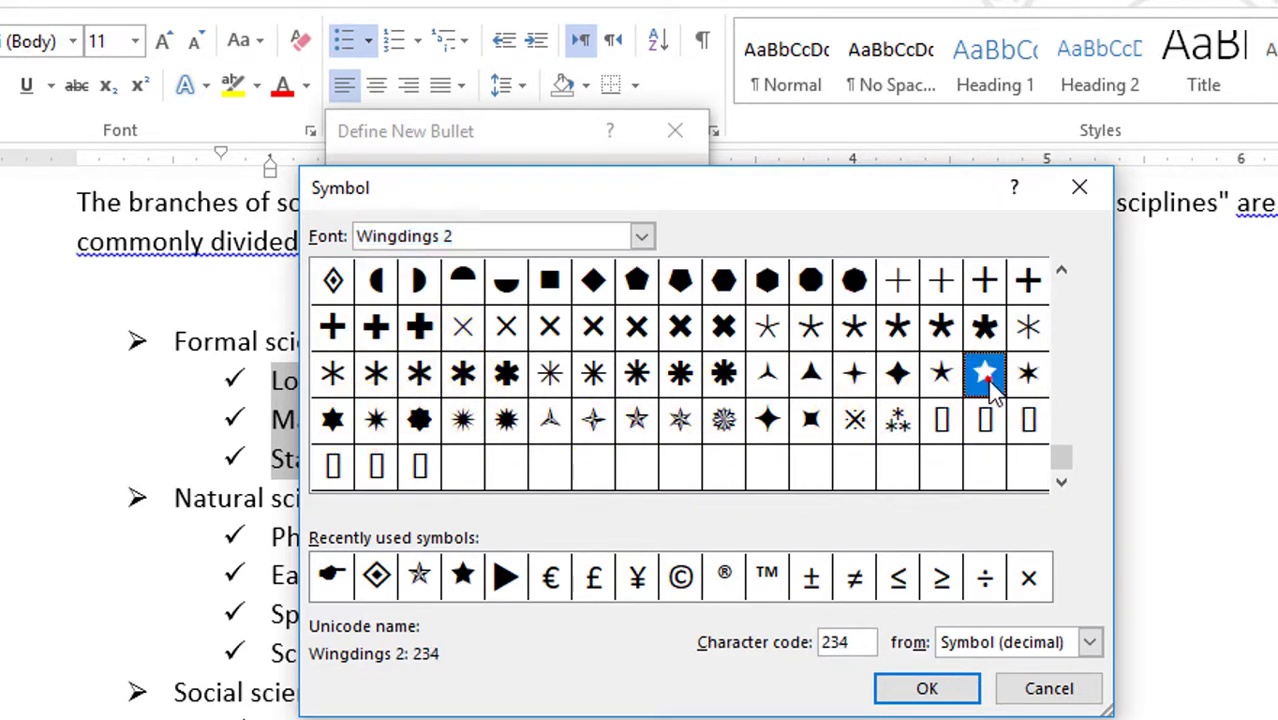
left_click(898, 420)
left_click(928, 690)
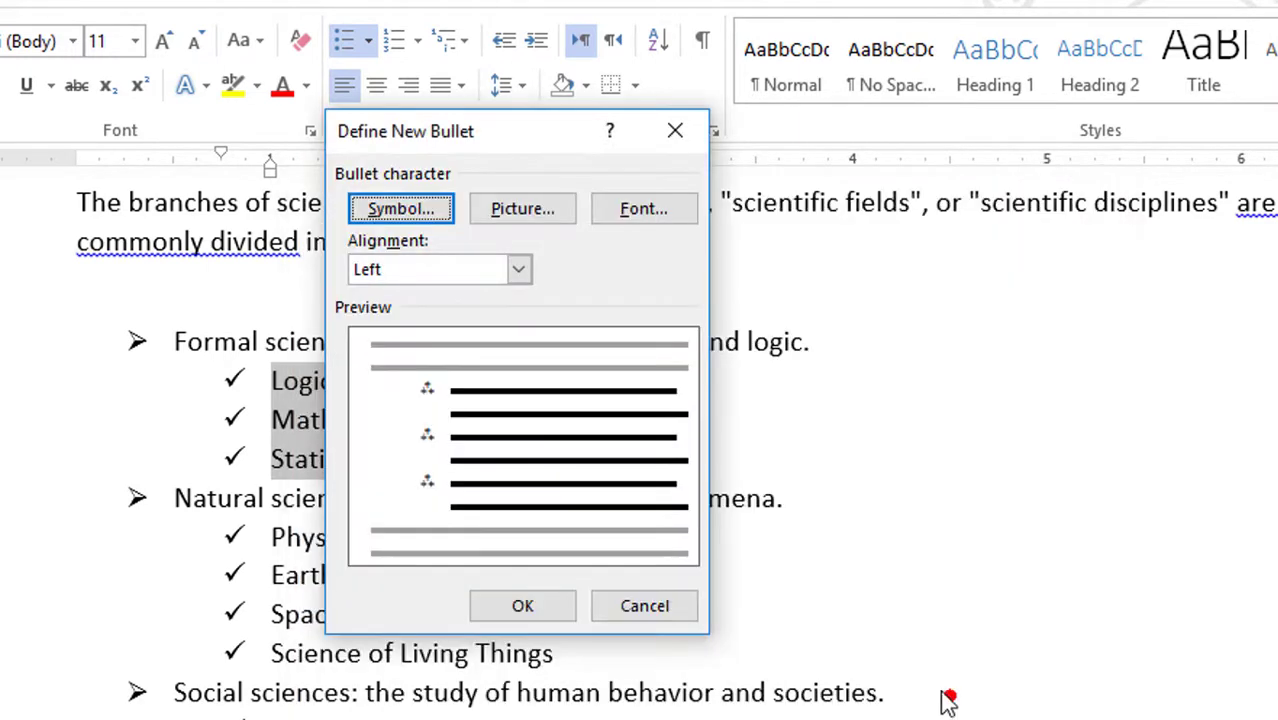
left_click(522, 605)
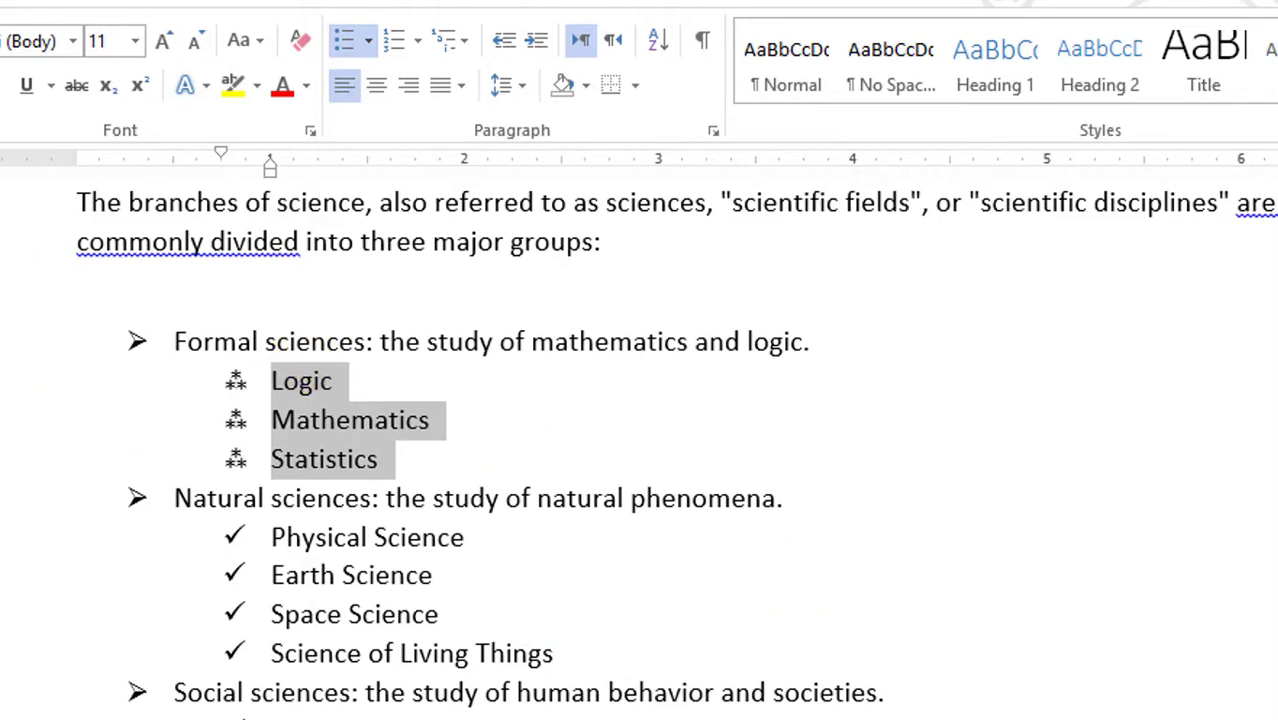
Paint the three-asterisk bullets onto the Natural and Social sciences sub-items, then select the whole list
left_click_drag(133, 650, 125, 540)
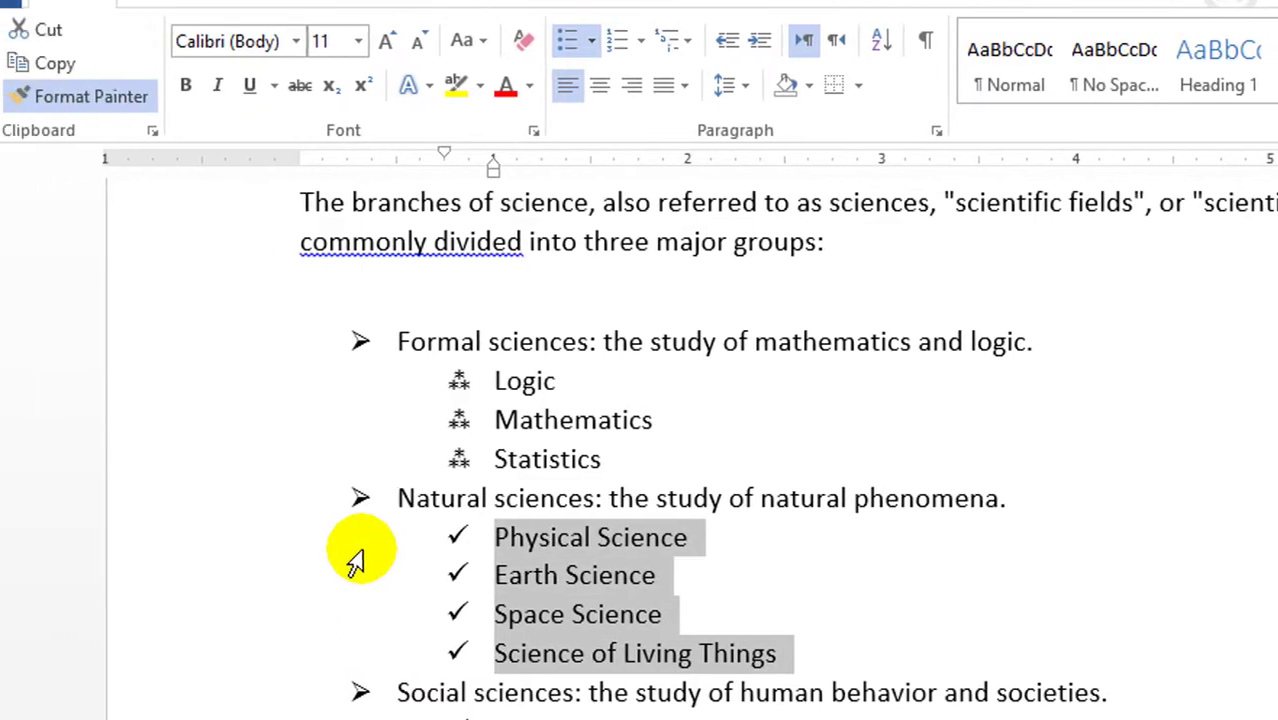
key("F4")
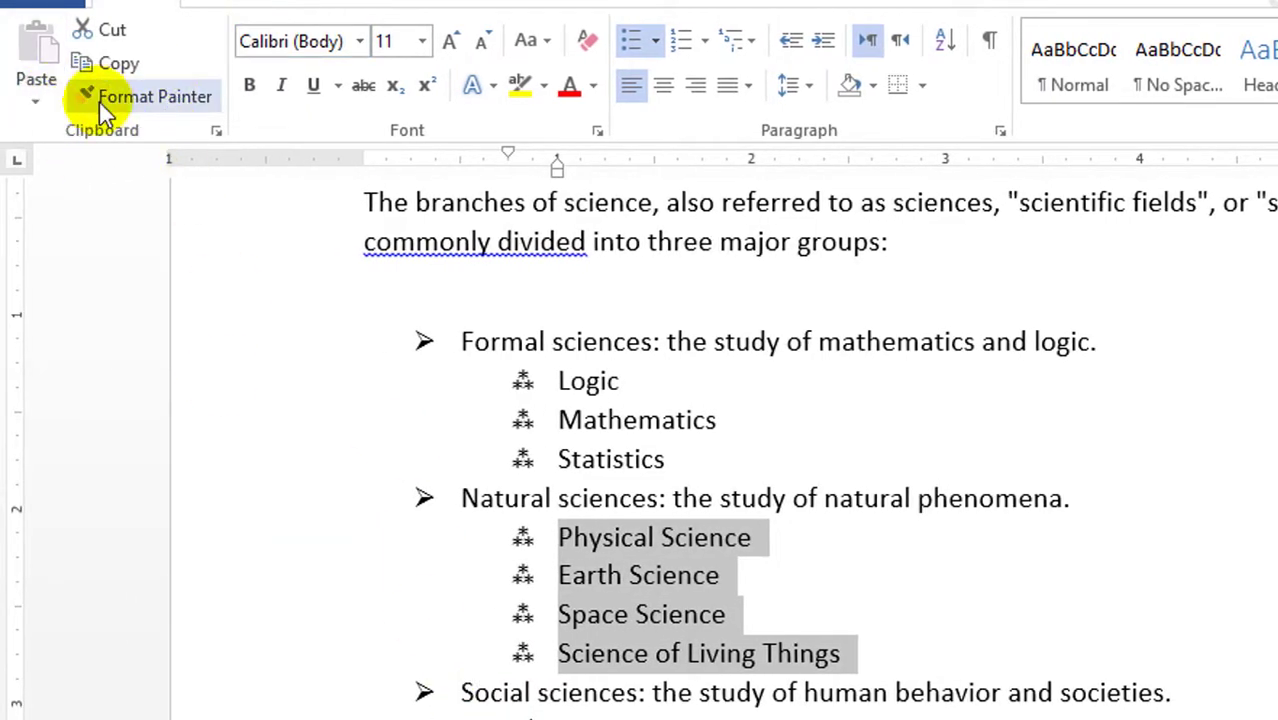
left_click(101, 97)
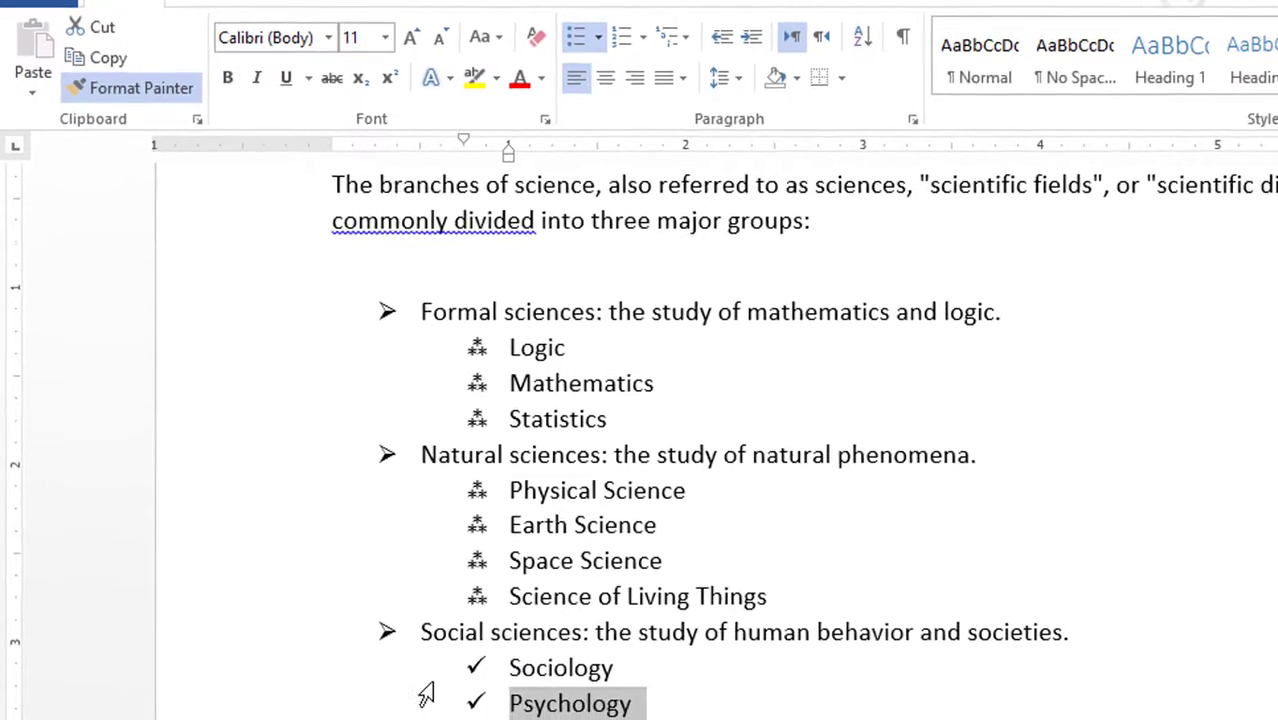
left_click_drag(570, 680, 380, 590)
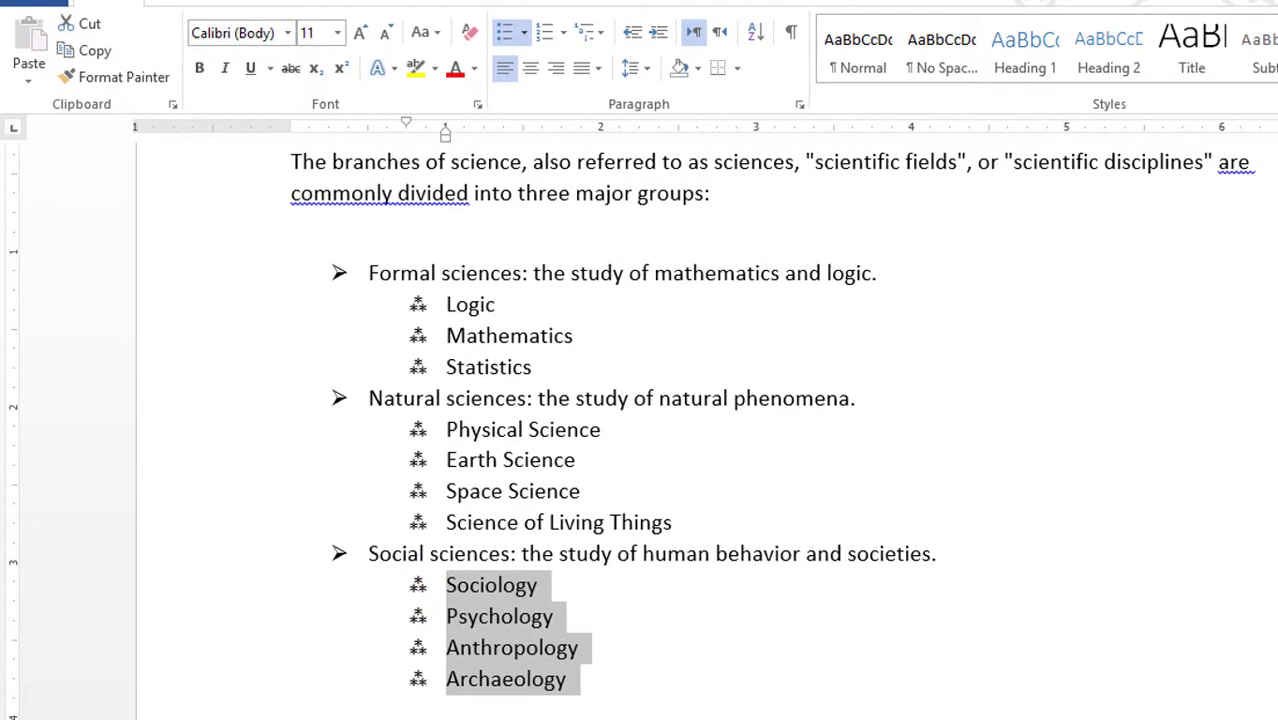
left_click_drag(580, 680, 368, 273)
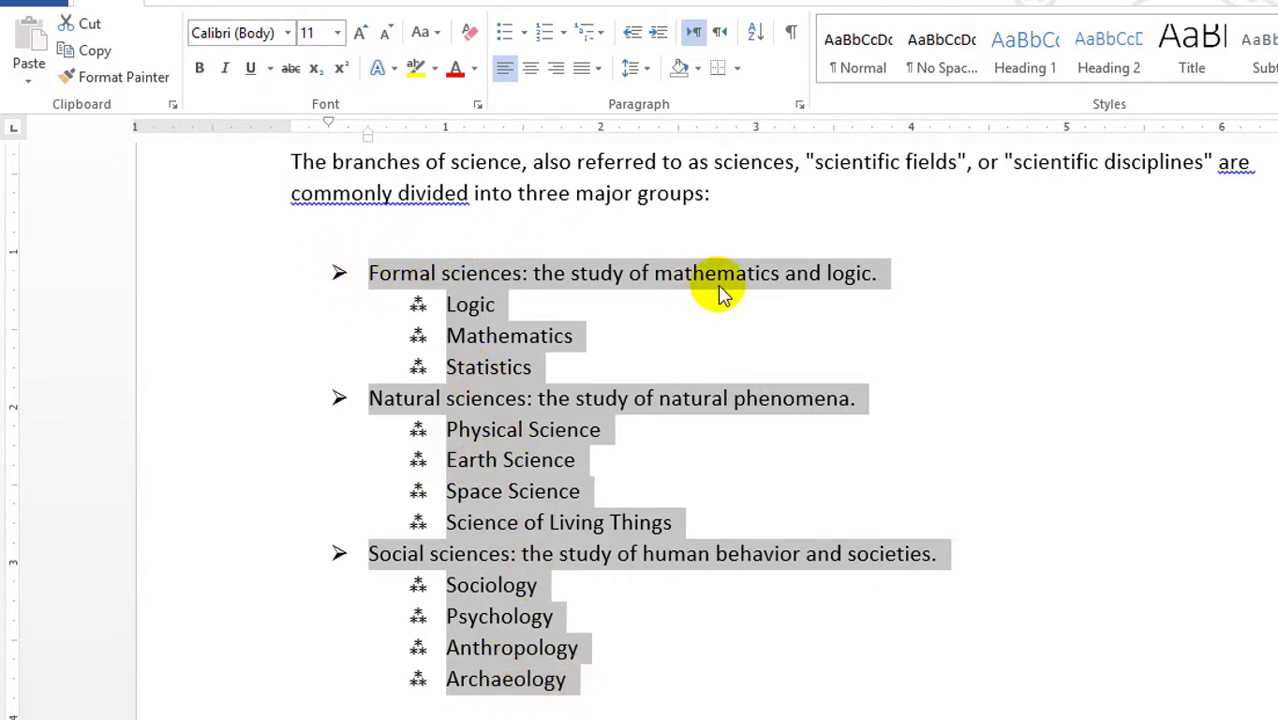
Define a new picture bullet from the green bg image file for the three main science items
left_click(522, 33)
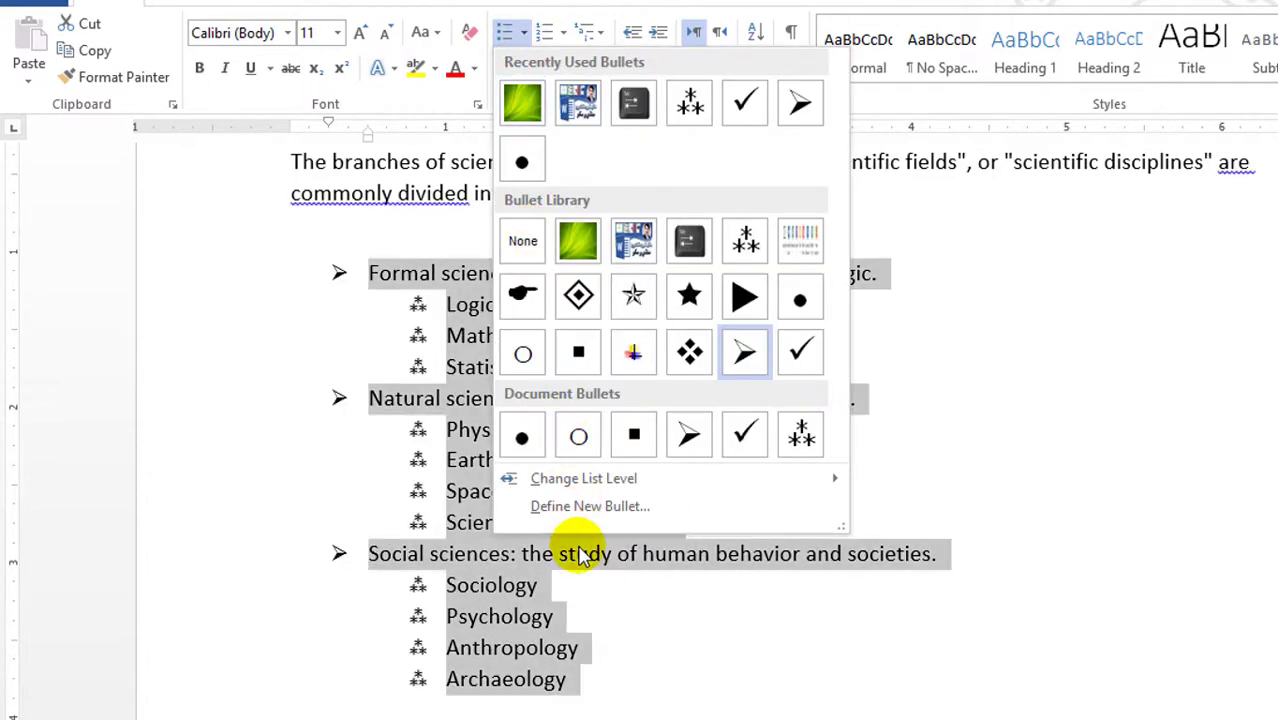
left_click(580, 506)
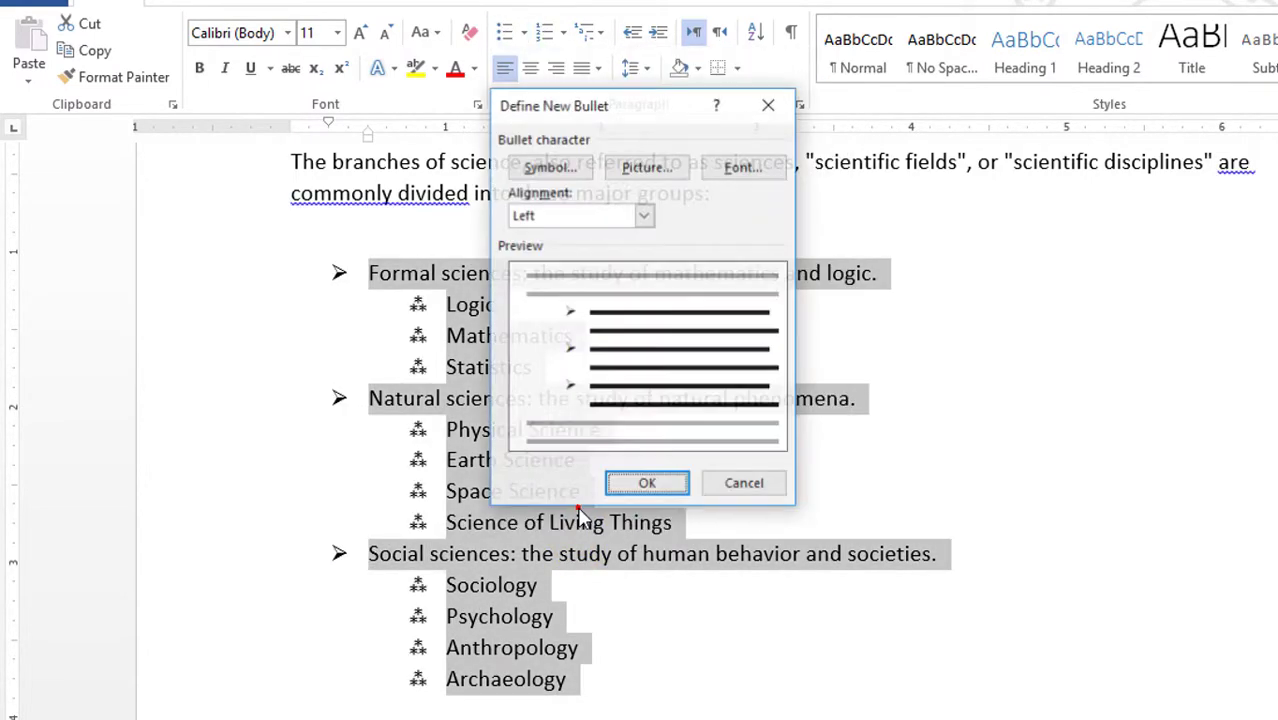
left_click(666, 171)
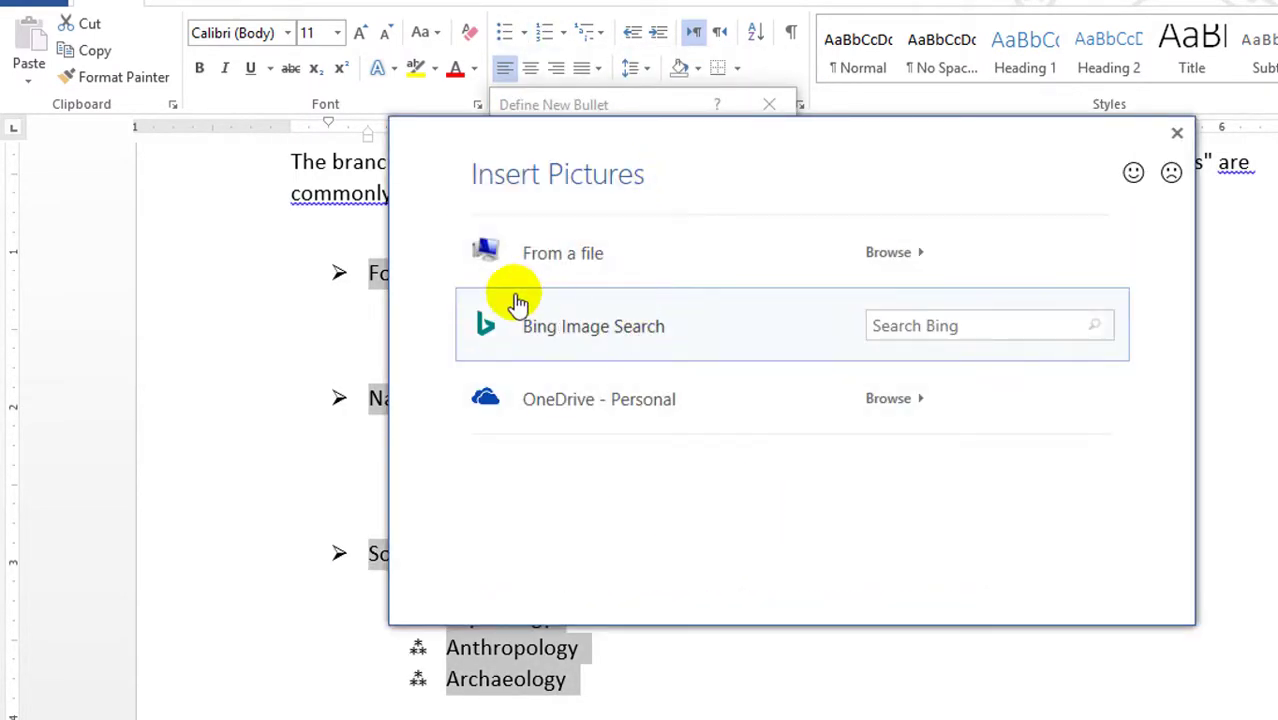
left_click(627, 252)
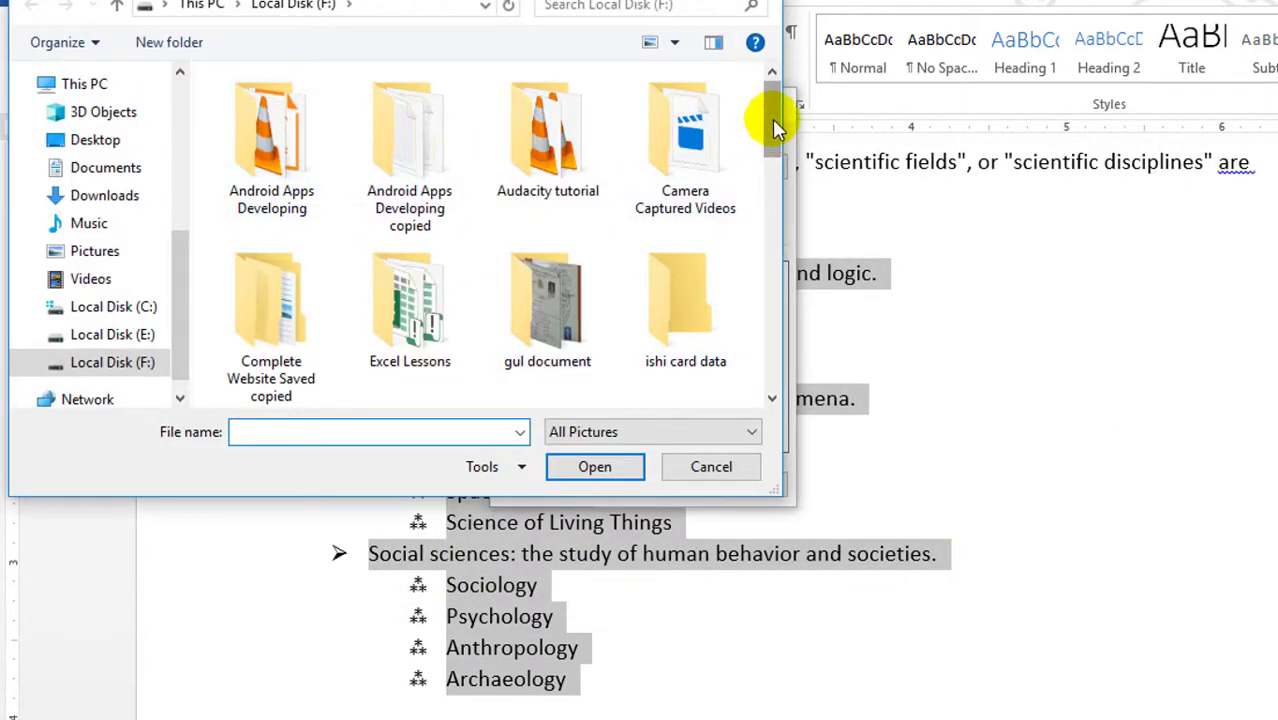
left_click_drag(770, 118, 807, 305)
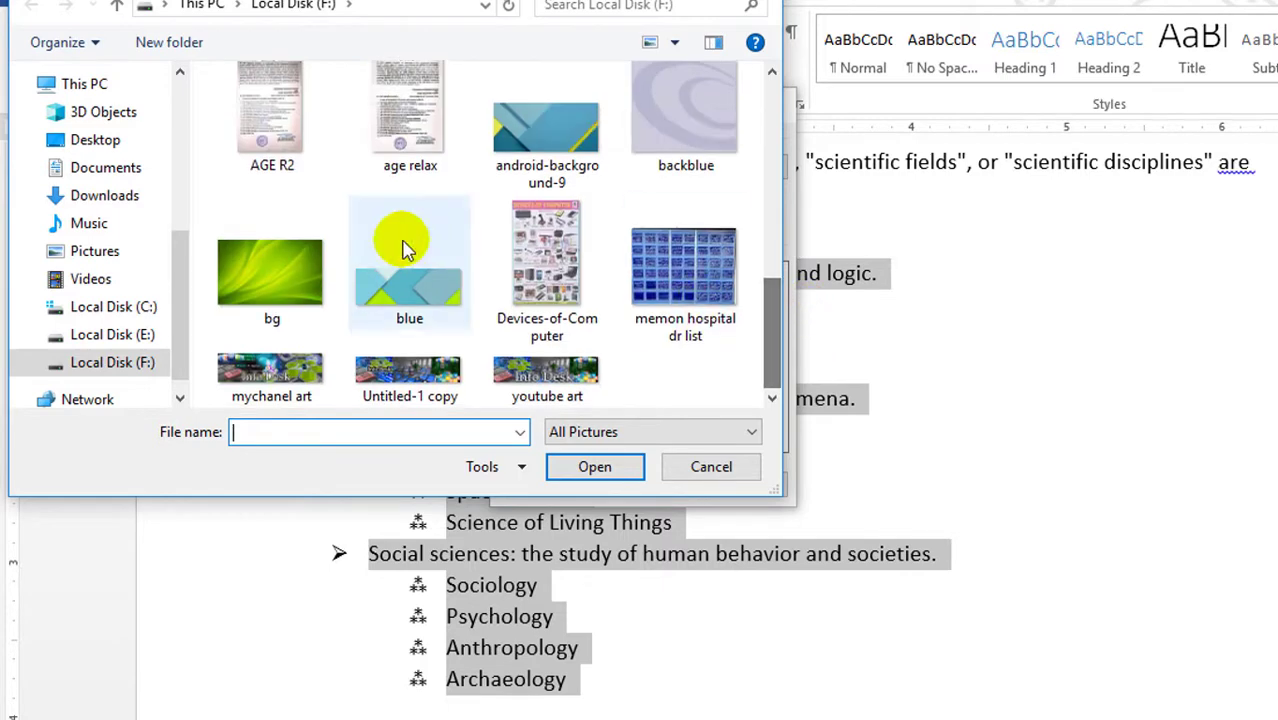
left_click(268, 276)
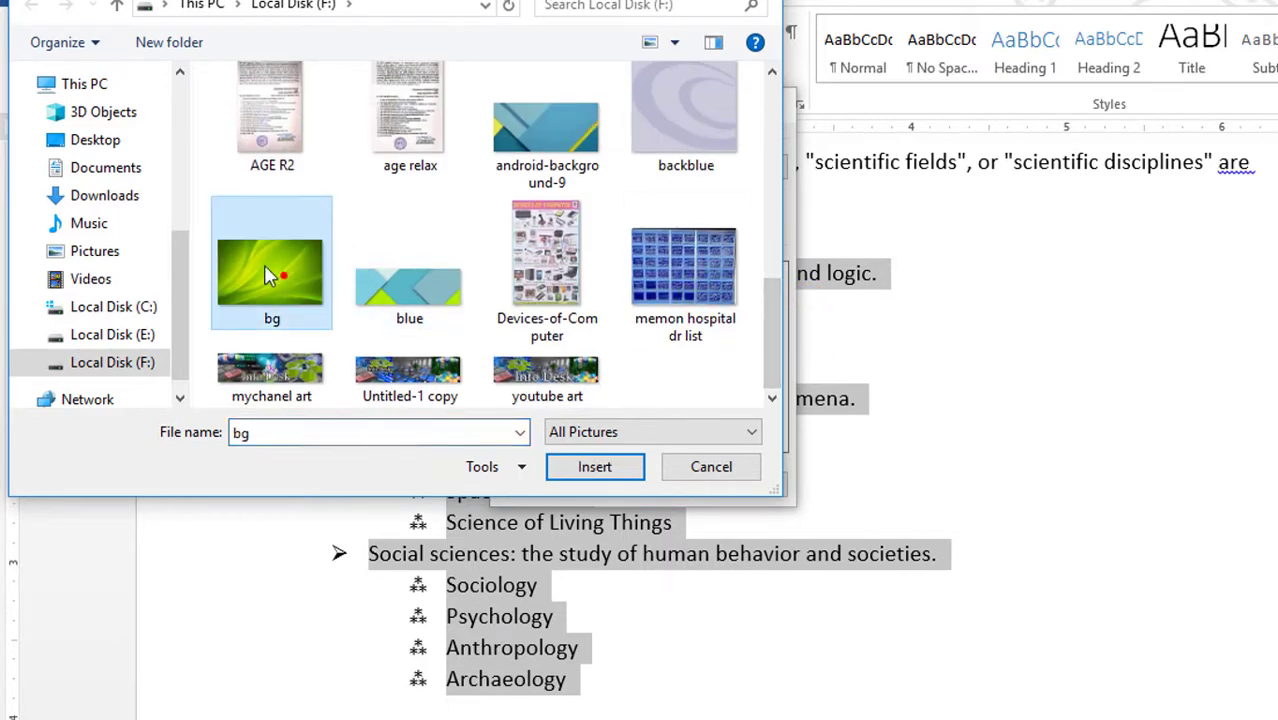
left_click(590, 466)
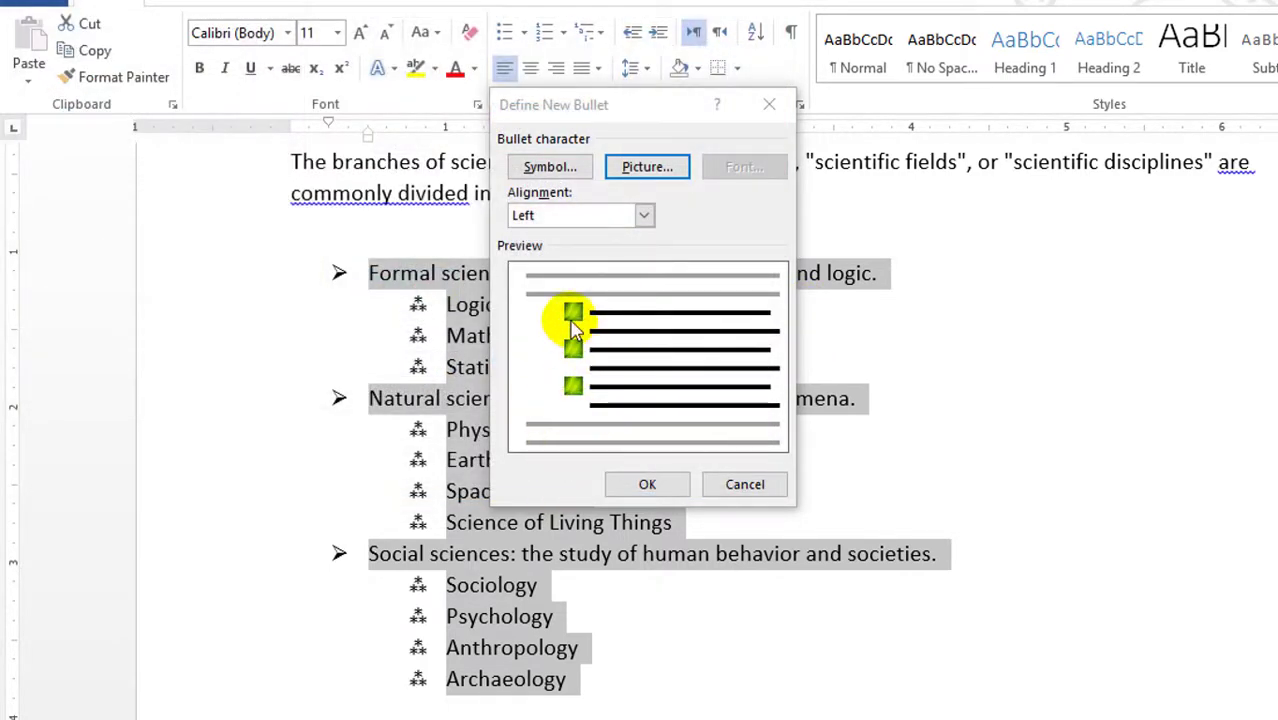
left_click(630, 490)
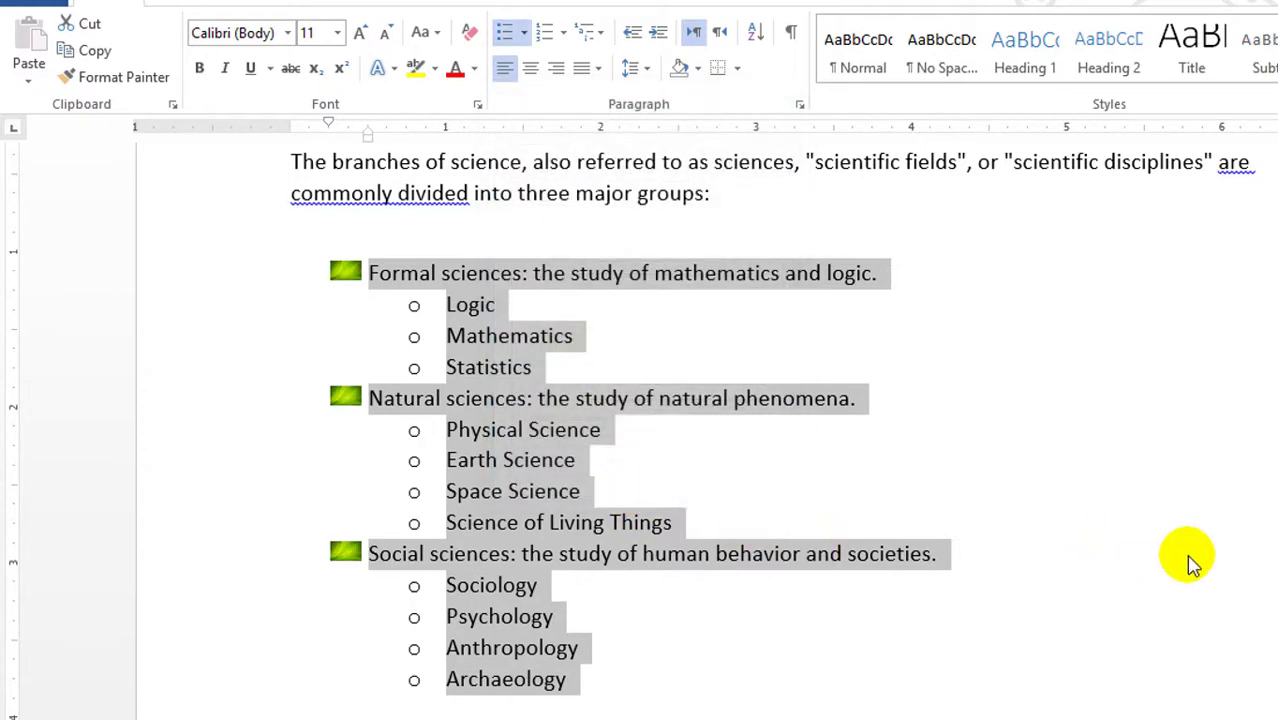
left_click(1222, 552)
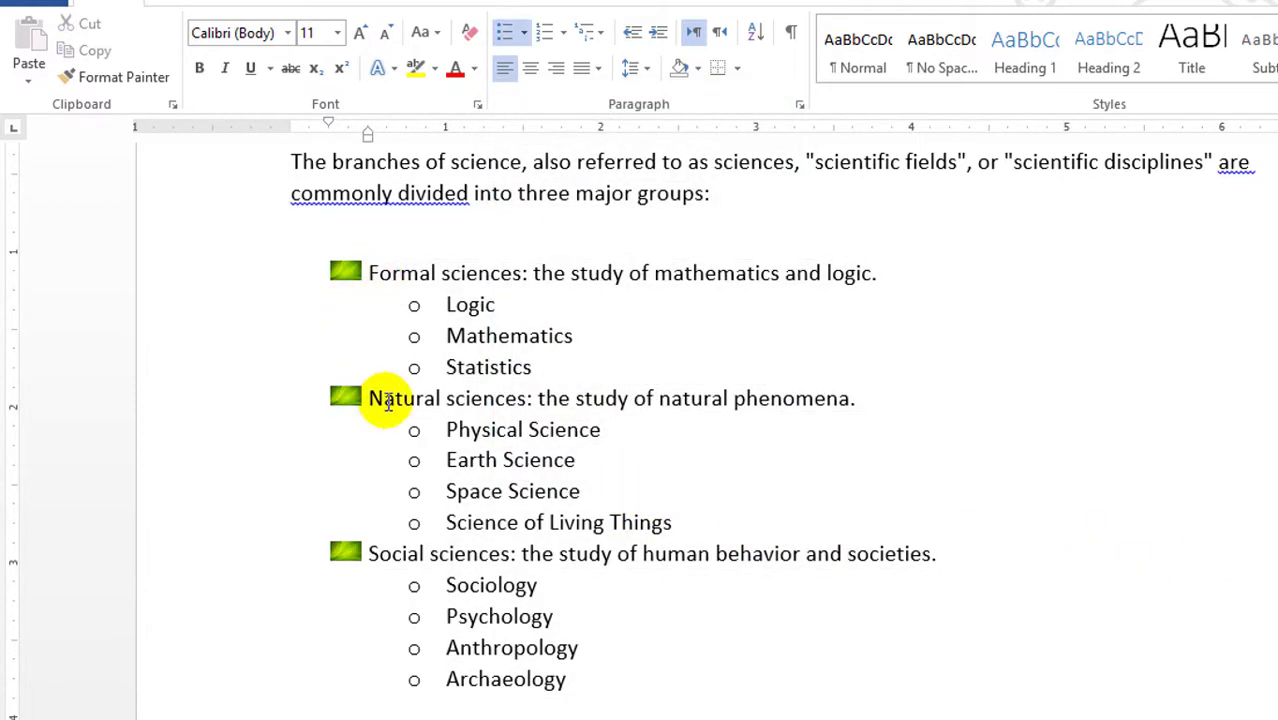